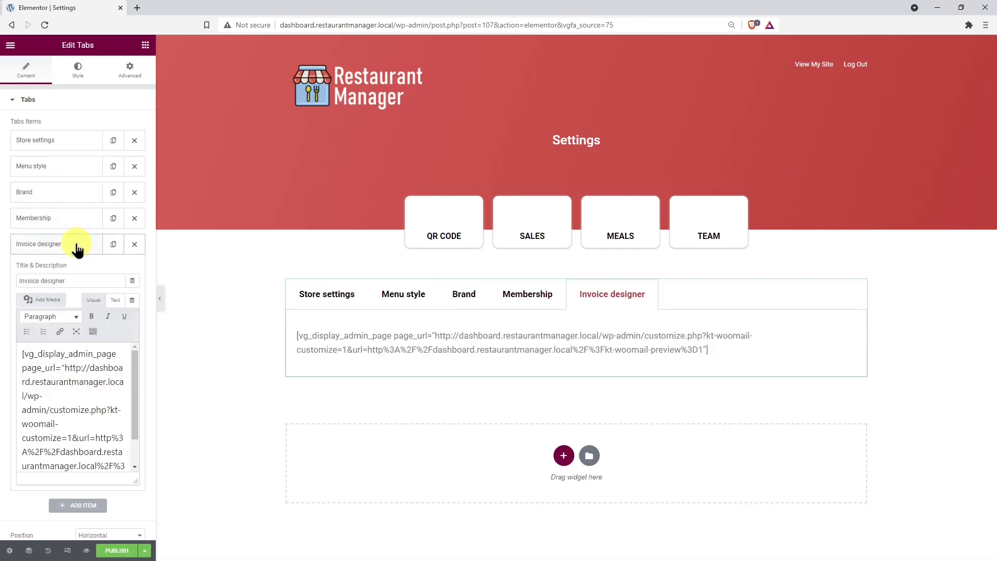
Select the full page_url address inside the Invoice designer tab's shortcode.
scroll(89, 384, down, 5)
scroll(74, 383, up, 3)
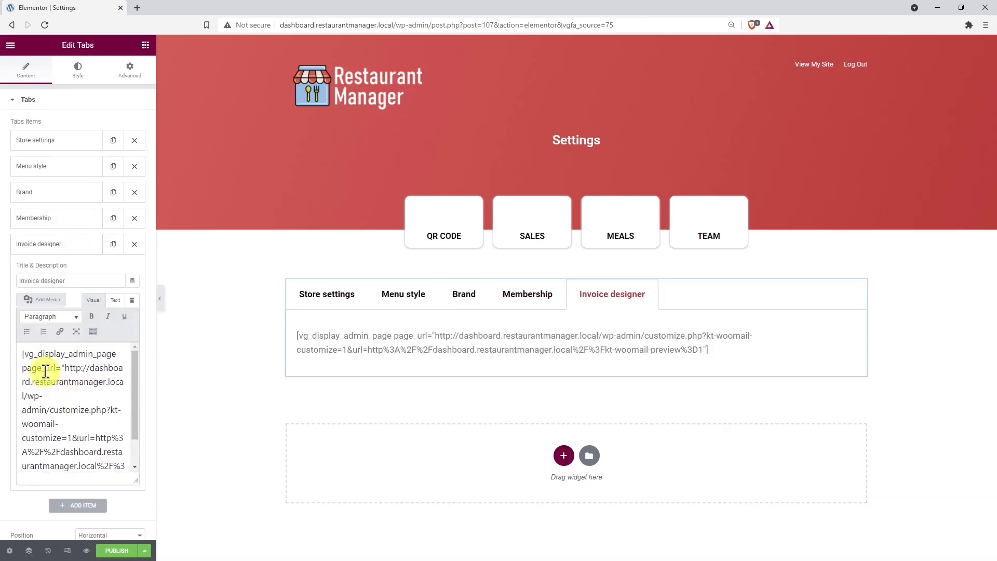
drag(63, 364, 74, 456)
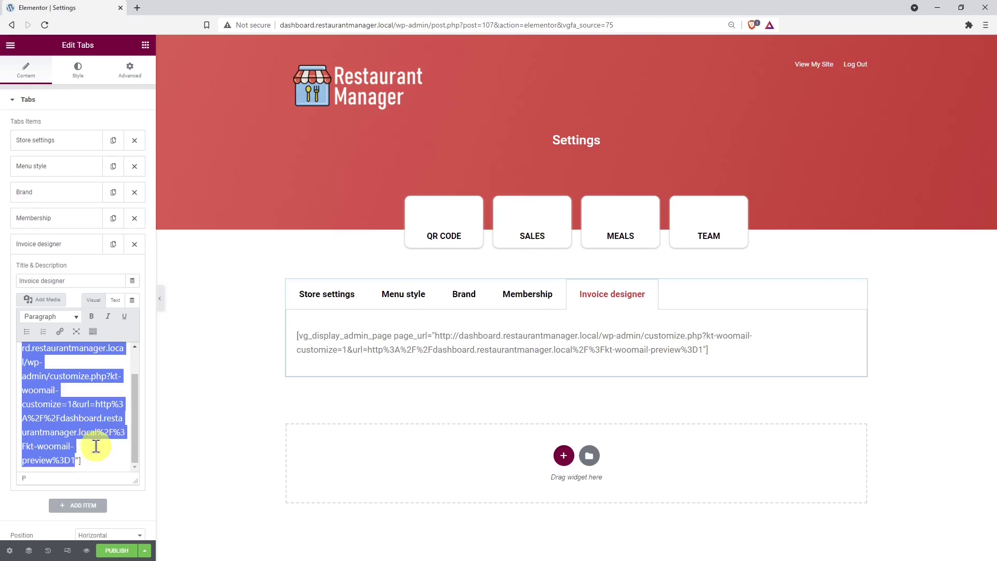
Open the restaurant site's wp-admin dashboard in a new browser tab and copy the WooCommerce email customizer link address.
click(141, 9)
text(dashboard.restaurantmanager.local/wp-)
key(Return)
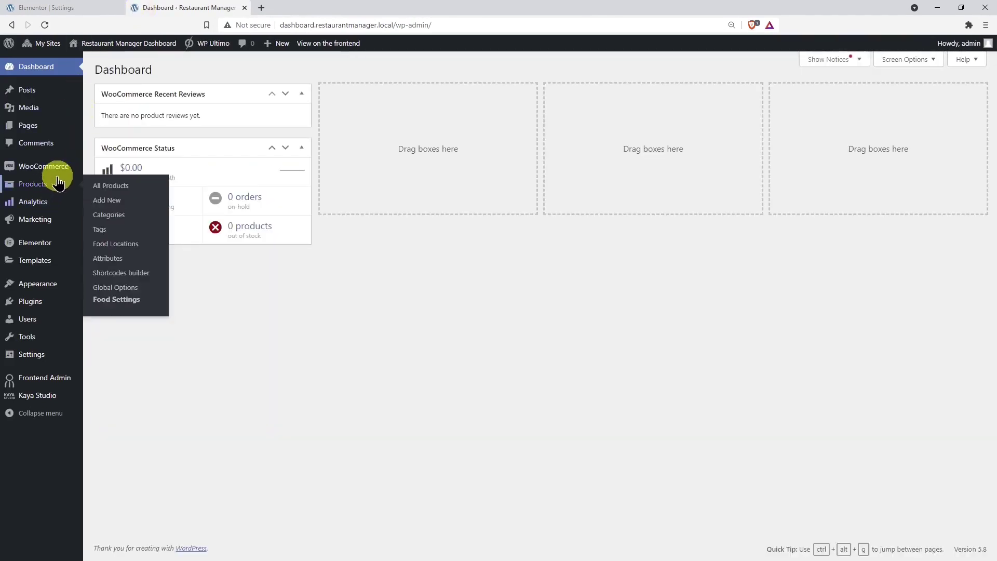
mouse_move(56, 168)
right_click(119, 197)
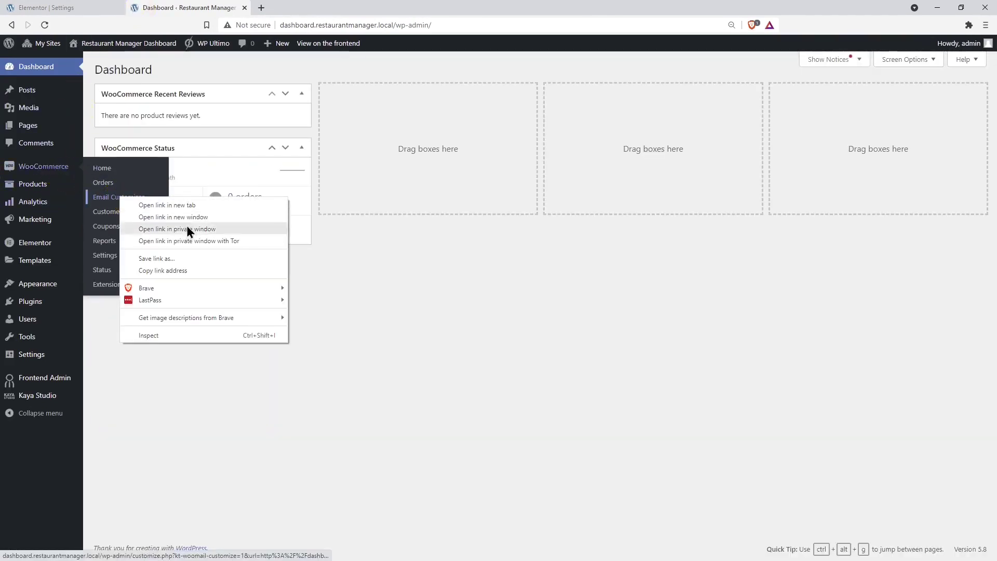
click(192, 268)
Replace the selected page_url address in the Invoice designer shortcode with the copied link as plain text.
click(78, 8)
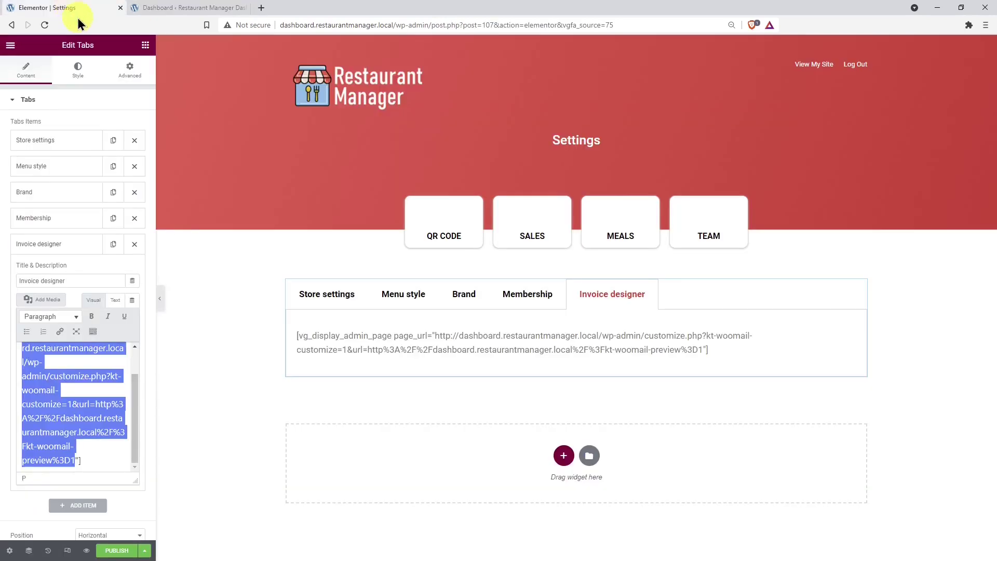
right_click(50, 384)
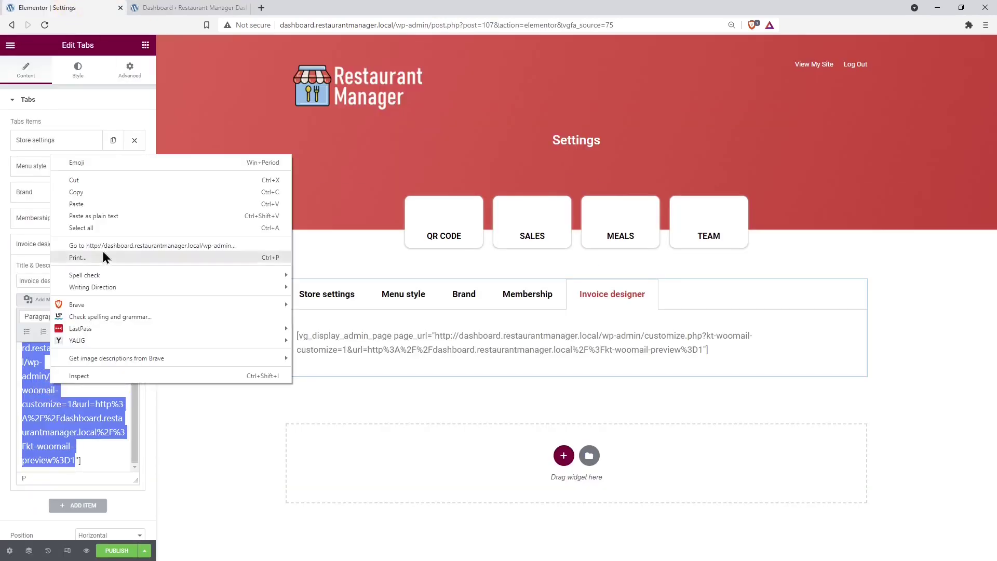
click(123, 214)
scroll(127, 414, up, 1)
click(121, 393)
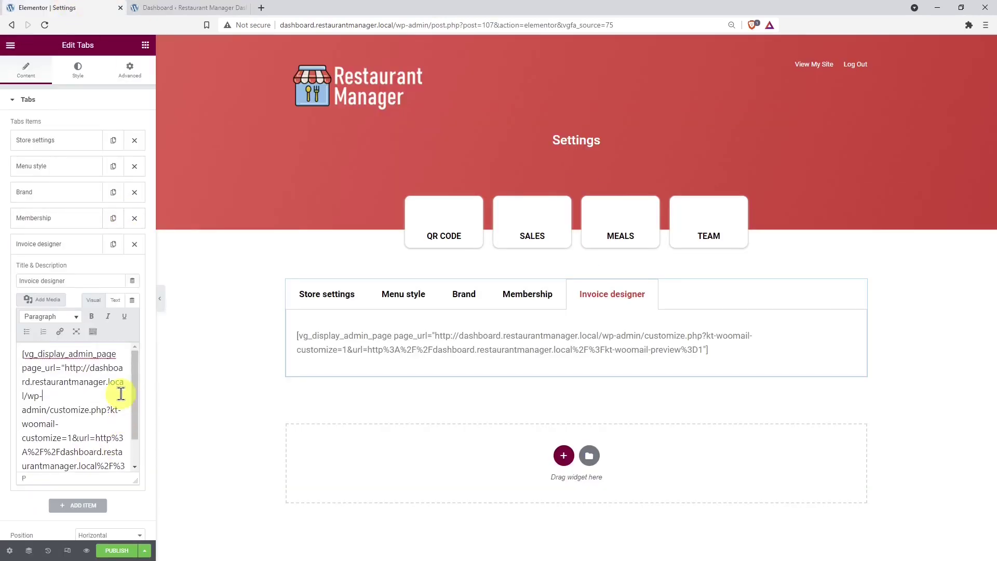
Preview the Settings page, setting its URL slug to "settings" and its menu to Dashboard menu.
click(86, 551)
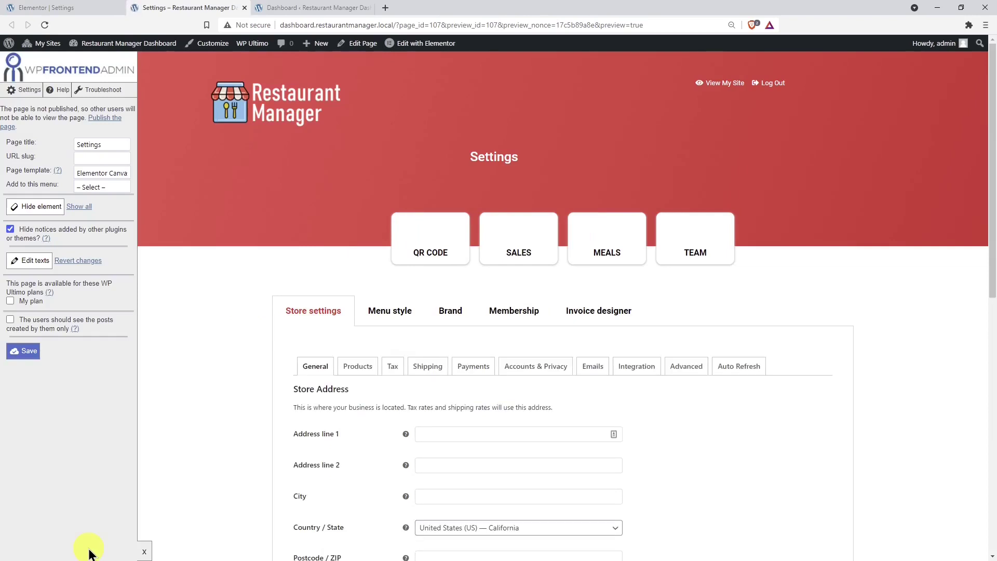
click(101, 159)
text(settings)
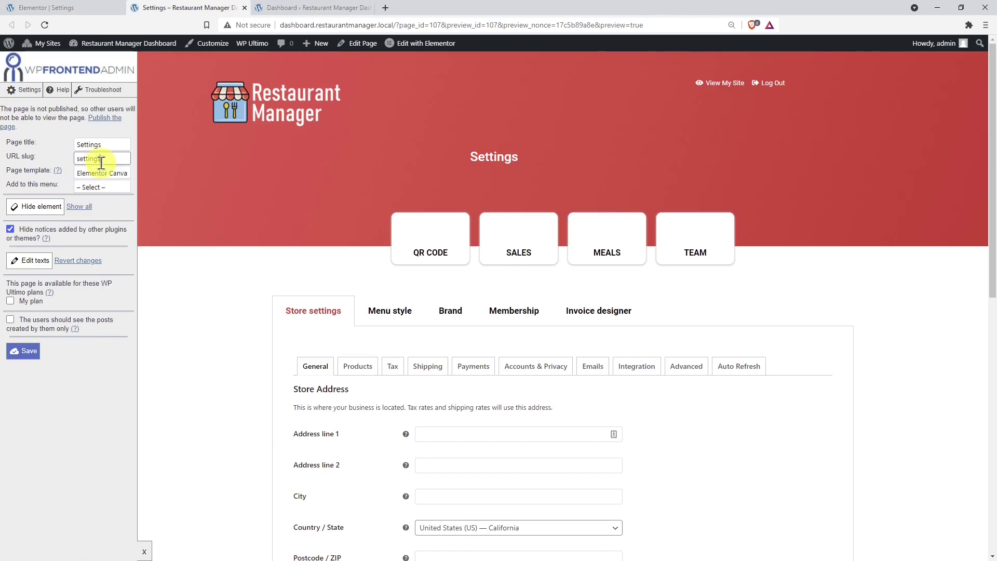
click(103, 187)
click(122, 209)
Hide the Products, Shipping and Accounts & Privacy tabs in the Store settings section.
scroll(249, 347, down, 4)
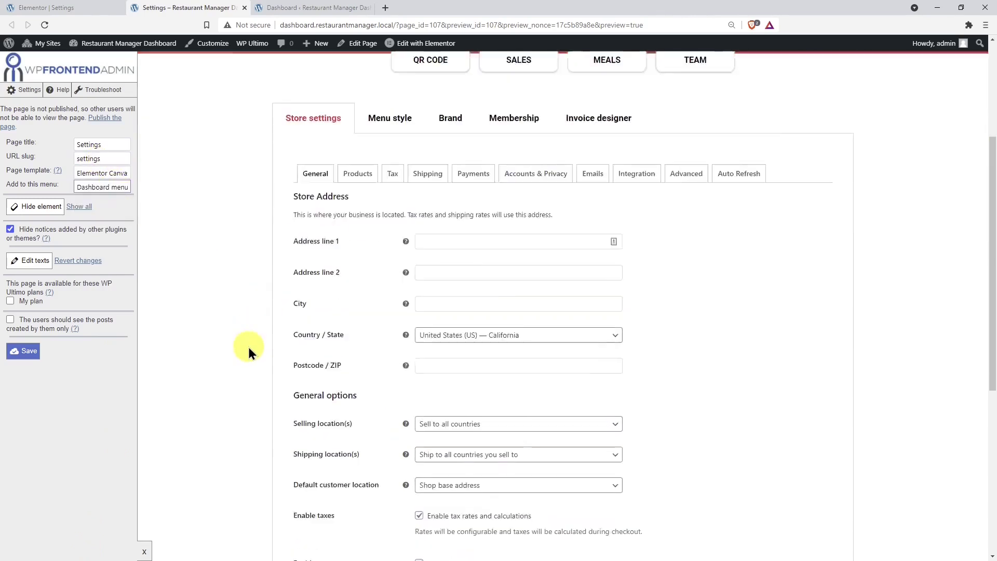
click(49, 208)
click(358, 158)
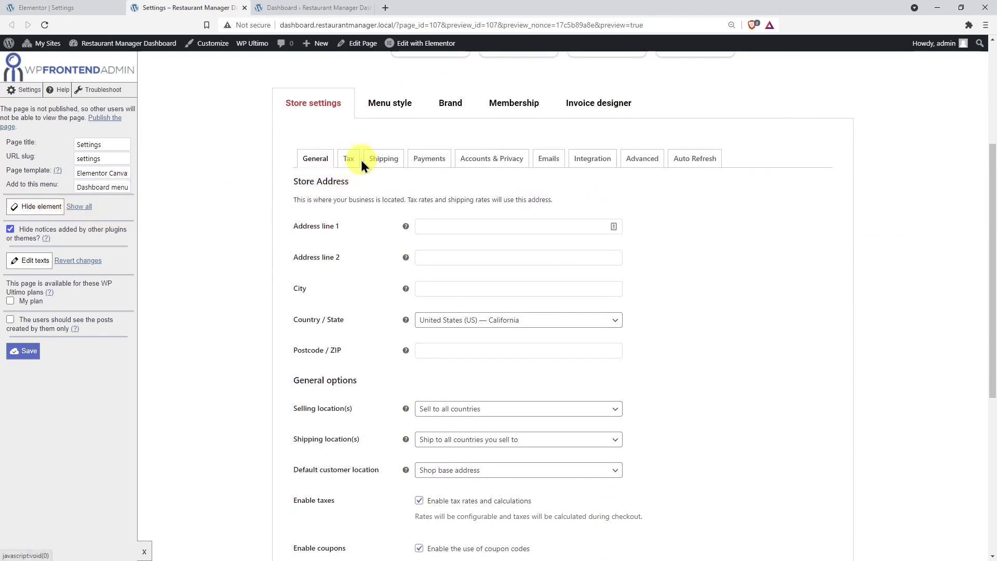
click(37, 206)
click(384, 159)
click(436, 165)
Hide the Emails, Integration and Advanced tabs in the Store settings section.
click(38, 206)
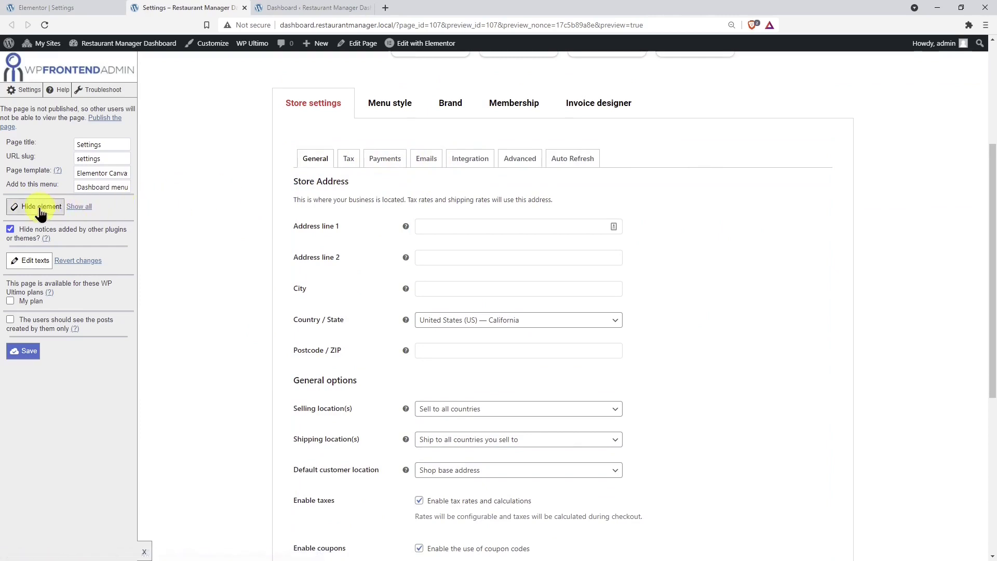
click(430, 165)
click(39, 206)
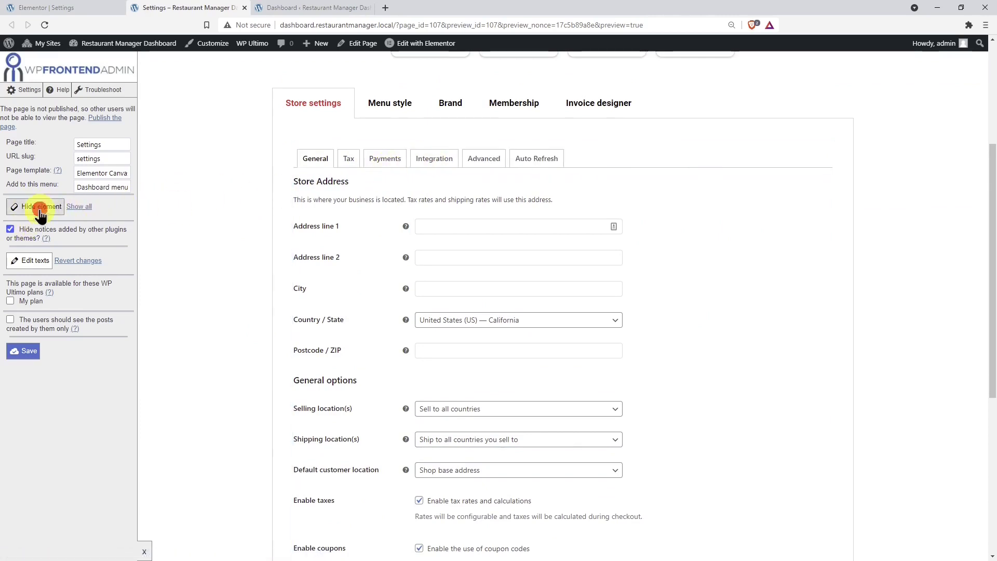
click(424, 165)
click(41, 206)
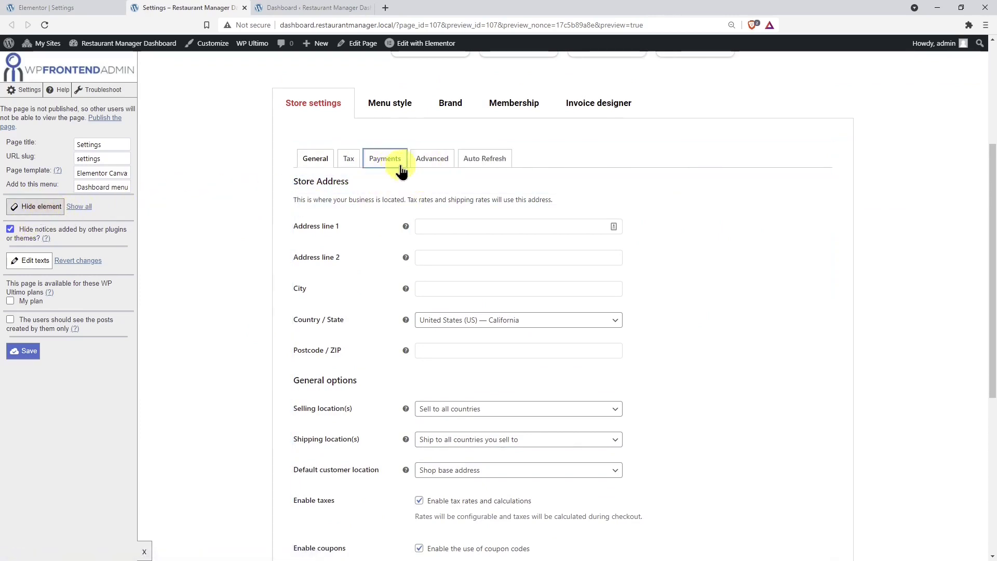
click(432, 160)
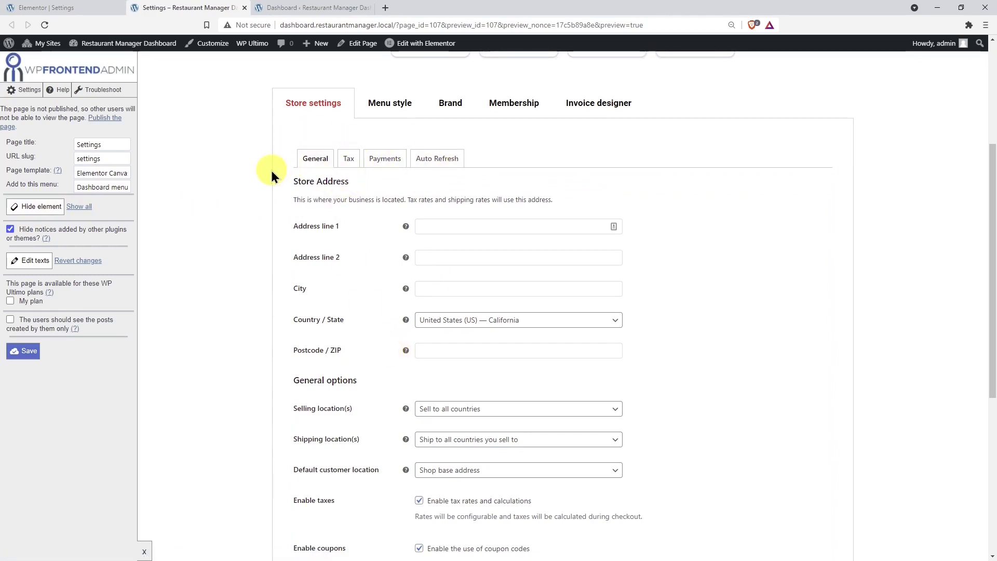
Hide the Selling location(s), Shipping location(s) and Default customer location fields under General options.
scroll(306, 262, down, 2)
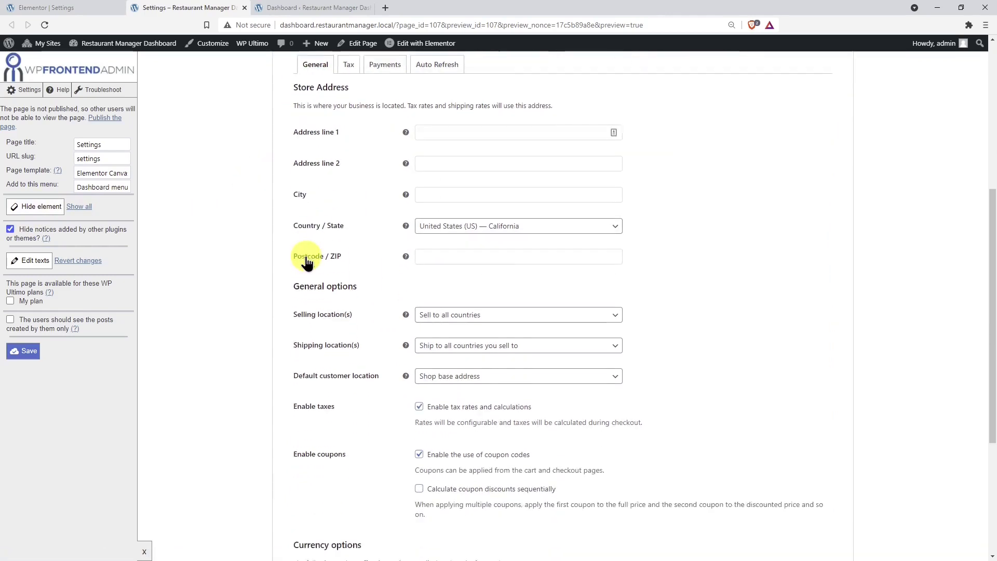
click(37, 207)
scroll(366, 311, up, 2)
click(360, 403)
click(31, 207)
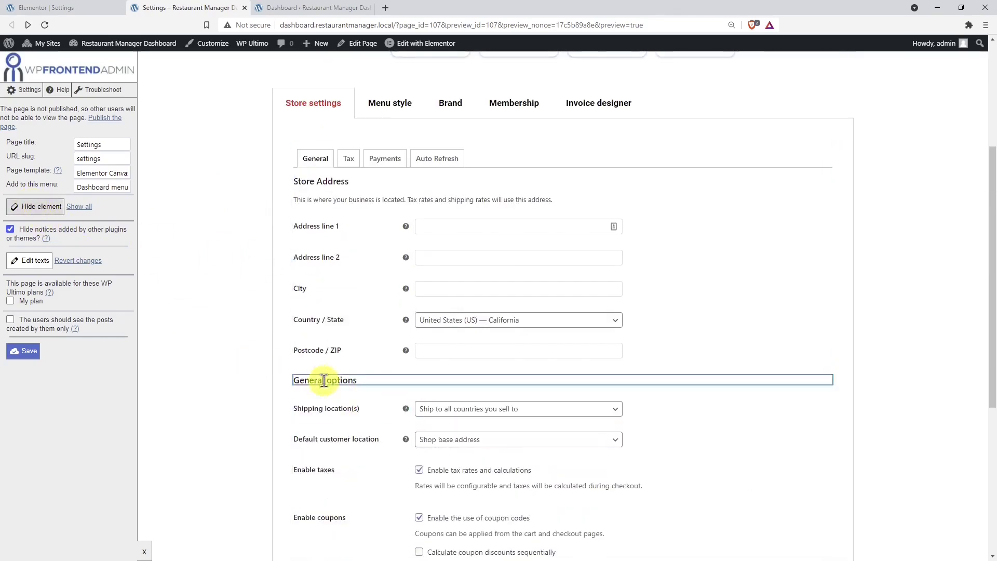
click(362, 405)
click(34, 207)
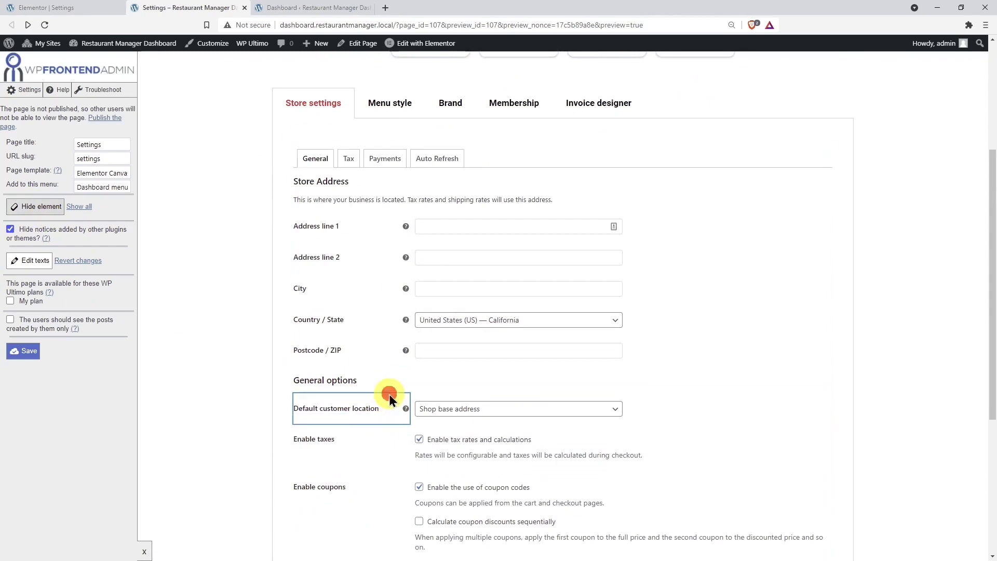
click(387, 408)
Save the Settings page configuration and let the page reload.
scroll(390, 402, up, 4)
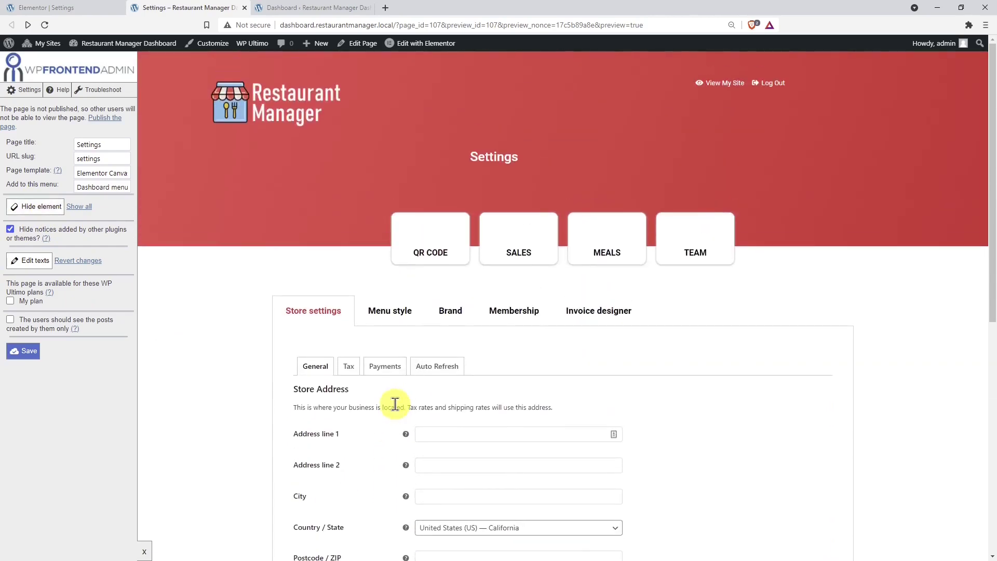
click(24, 359)
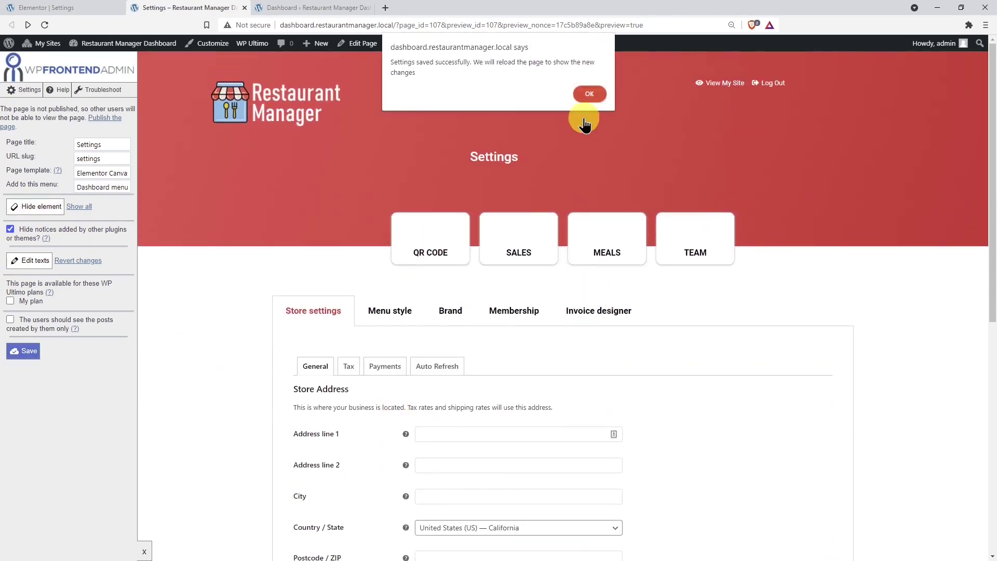
click(590, 94)
Hide the PayPal promotion box in the Payments store settings and save the page configuration.
scroll(590, 101, down, 2)
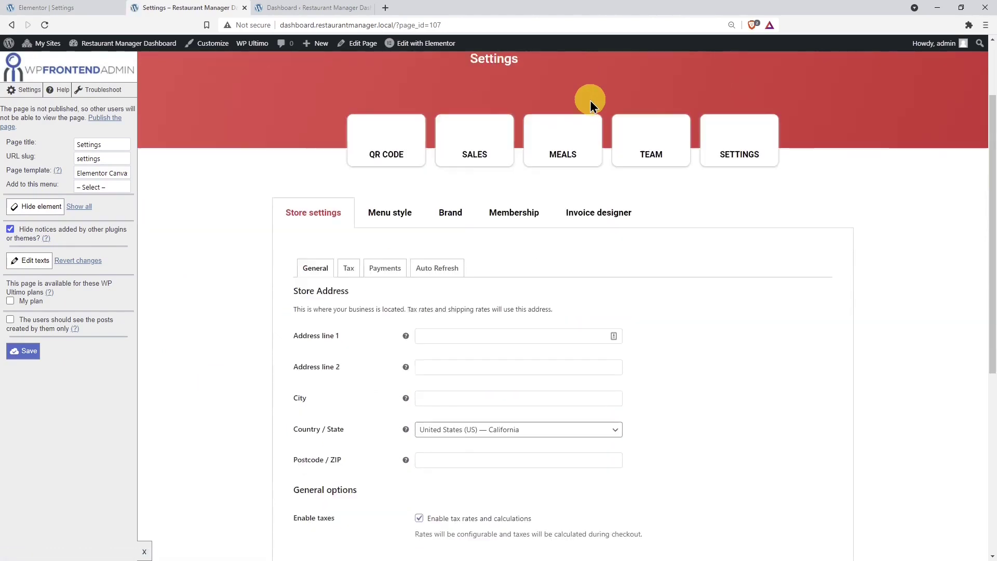
click(344, 263)
scroll(345, 263, down, 3)
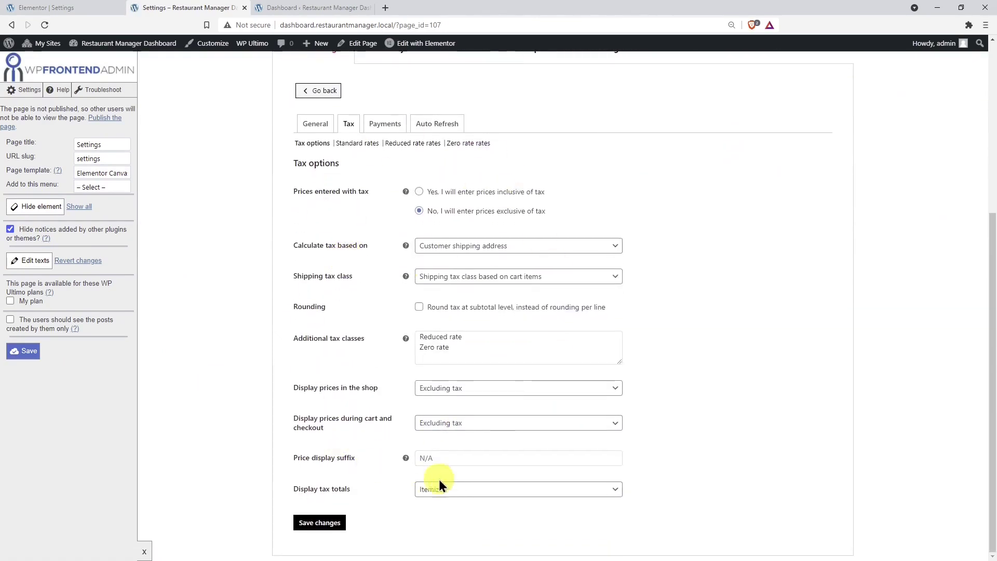
click(397, 127)
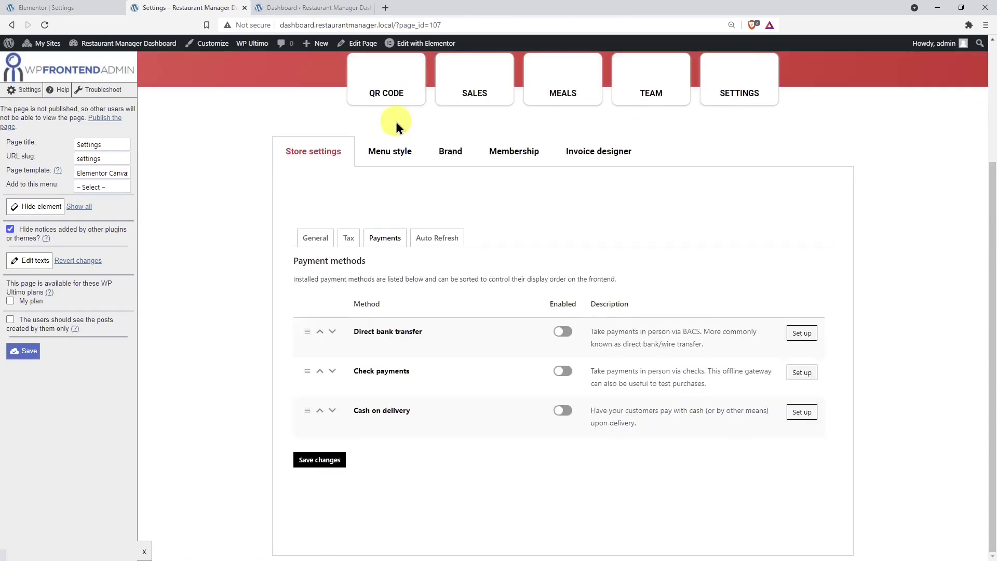
scroll(373, 444, down, 3)
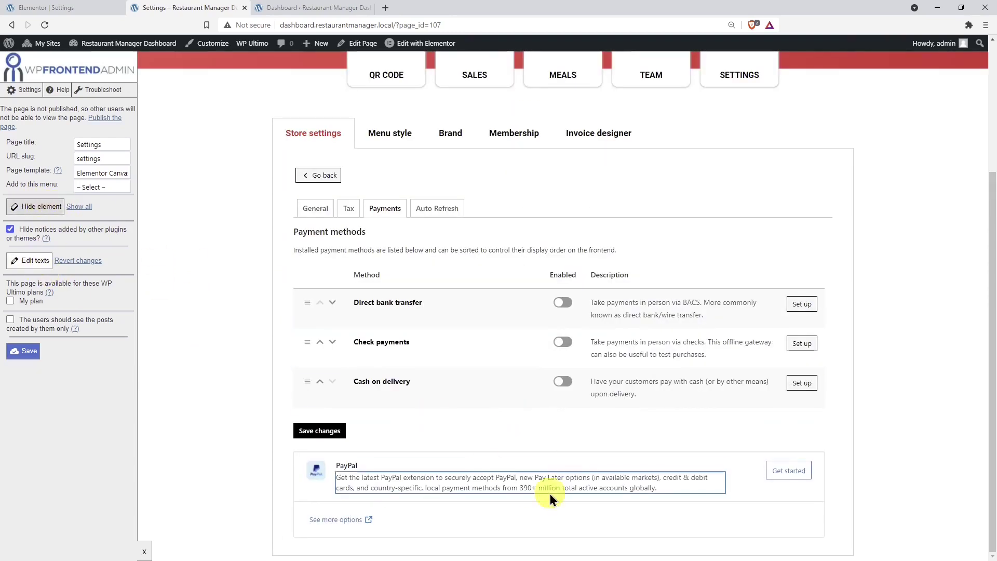
click(40, 209)
click(545, 483)
click(527, 474)
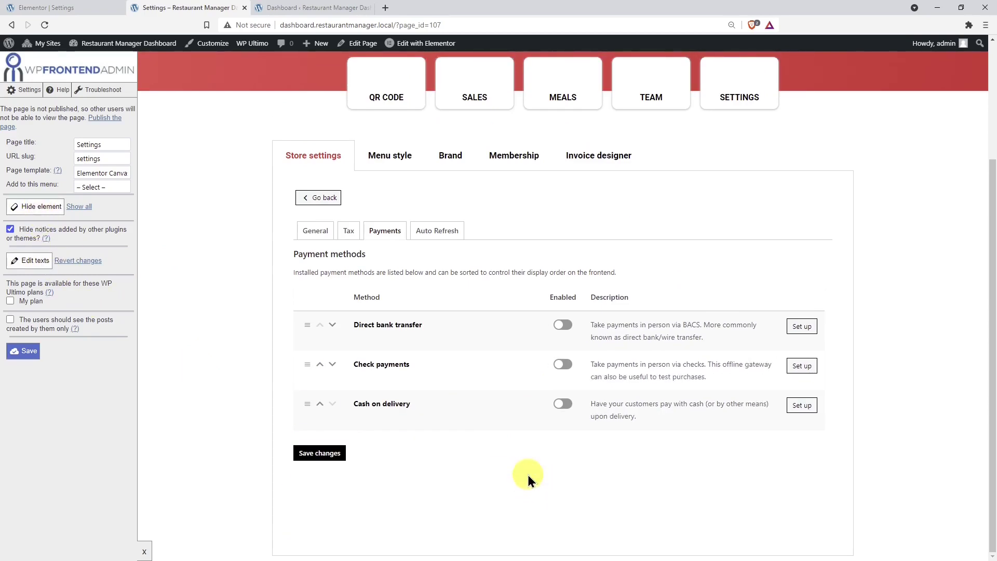
click(21, 352)
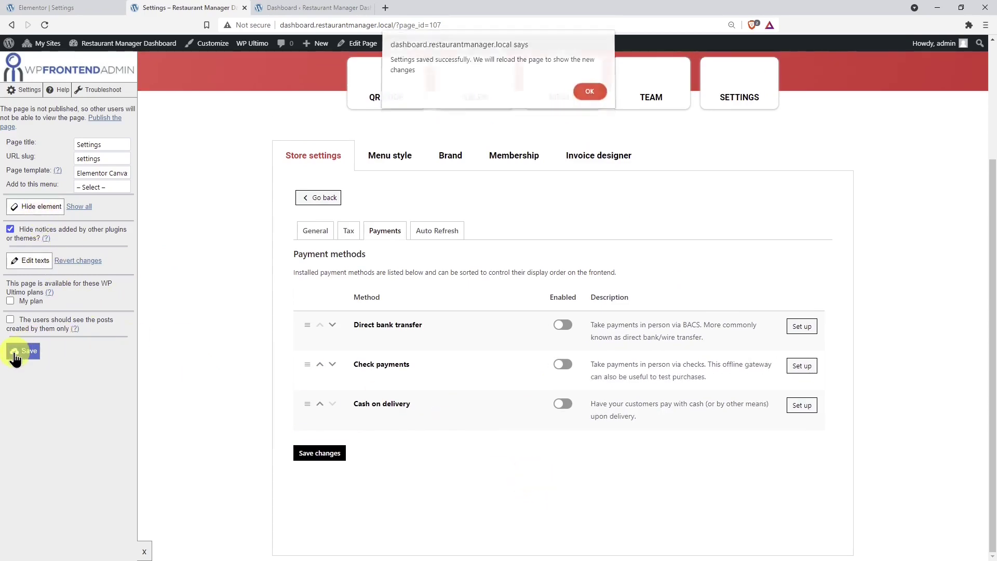
click(590, 96)
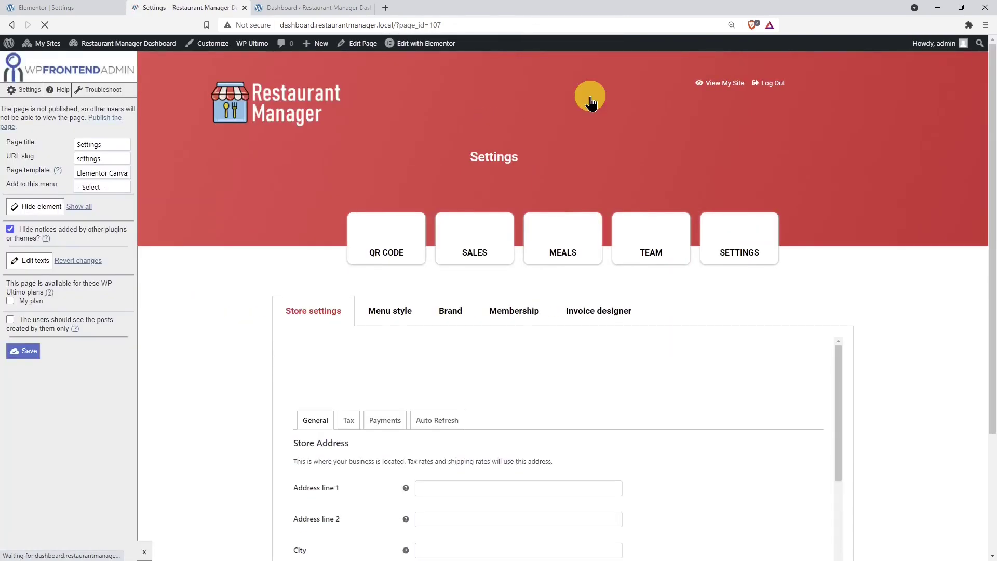
Hide the "Auto refresh options" heading in the Auto Refresh store settings and save the page configuration.
scroll(525, 244, down, 1)
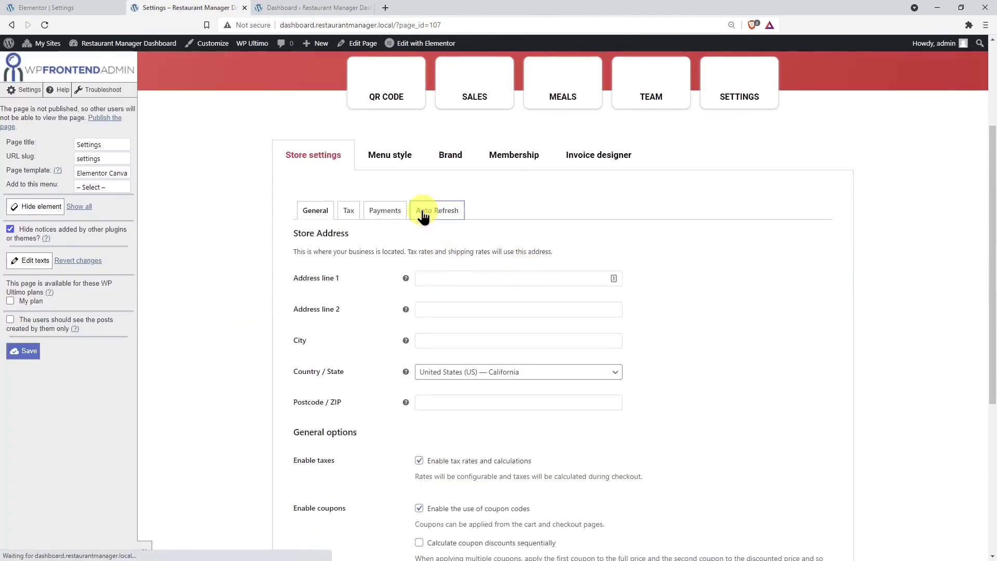
click(424, 213)
click(41, 206)
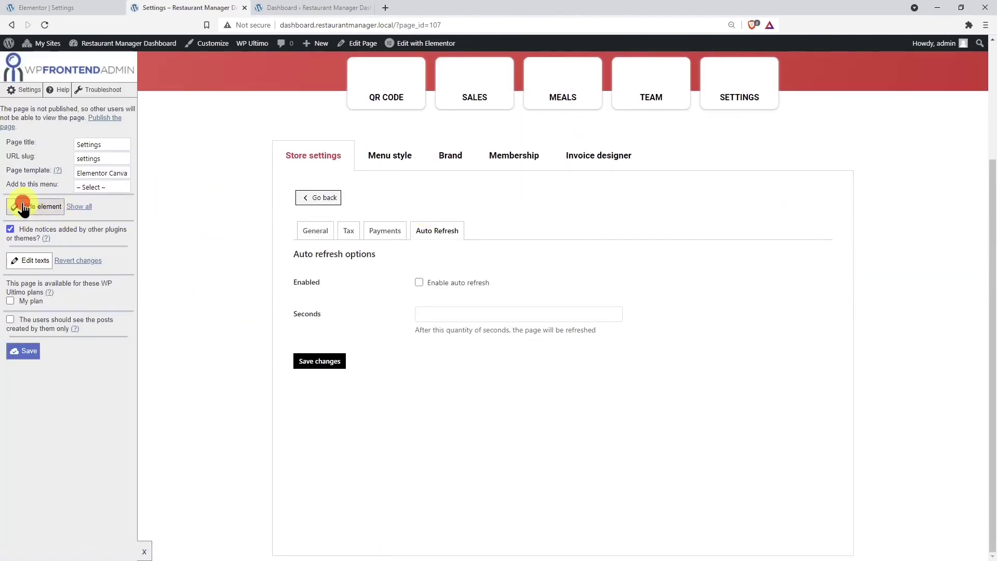
click(342, 256)
click(12, 353)
click(588, 94)
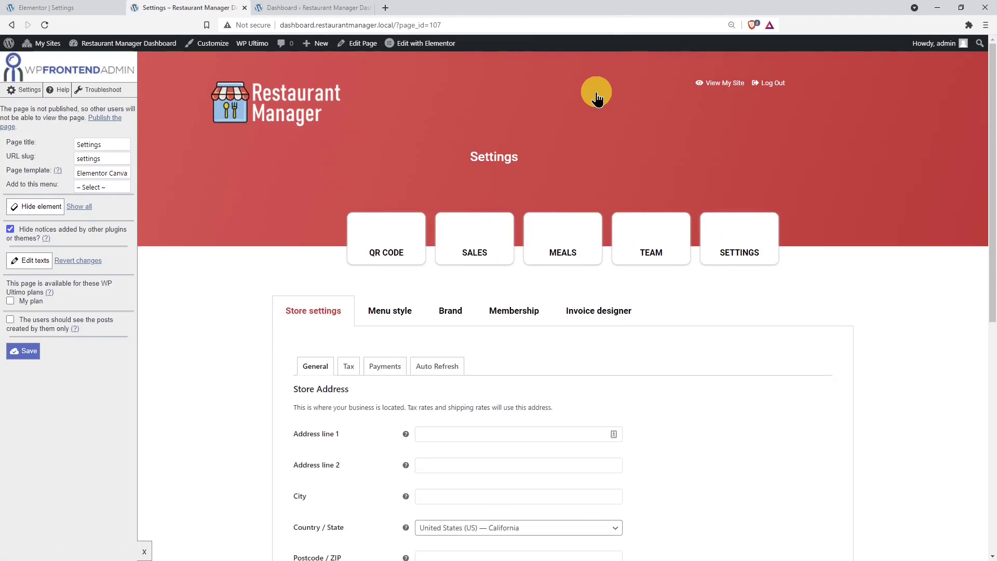
Hide the "Your latest posts" option and the "Blog pages show at most" setting in the Menu style section.
scroll(596, 96, down, 4)
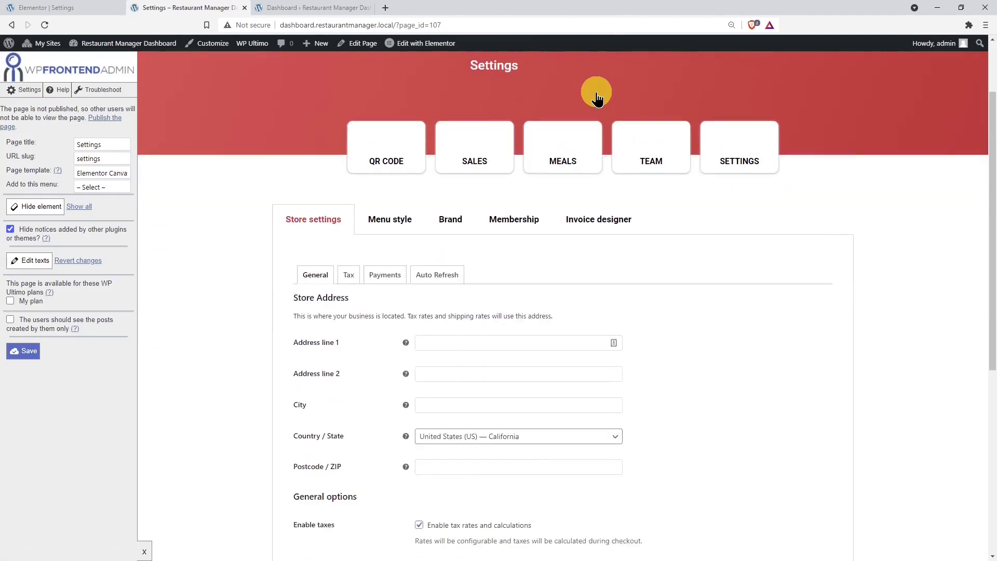
click(412, 101)
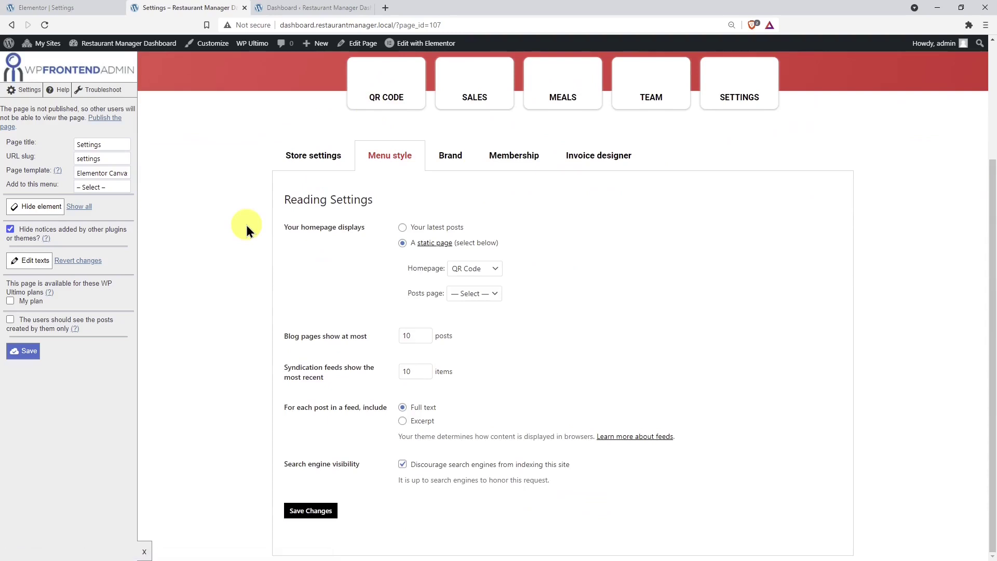
click(42, 208)
click(494, 228)
click(43, 208)
click(532, 320)
Hide the syndication feeds, feed content, search engine visibility and Posts page settings in the Menu style section.
click(43, 208)
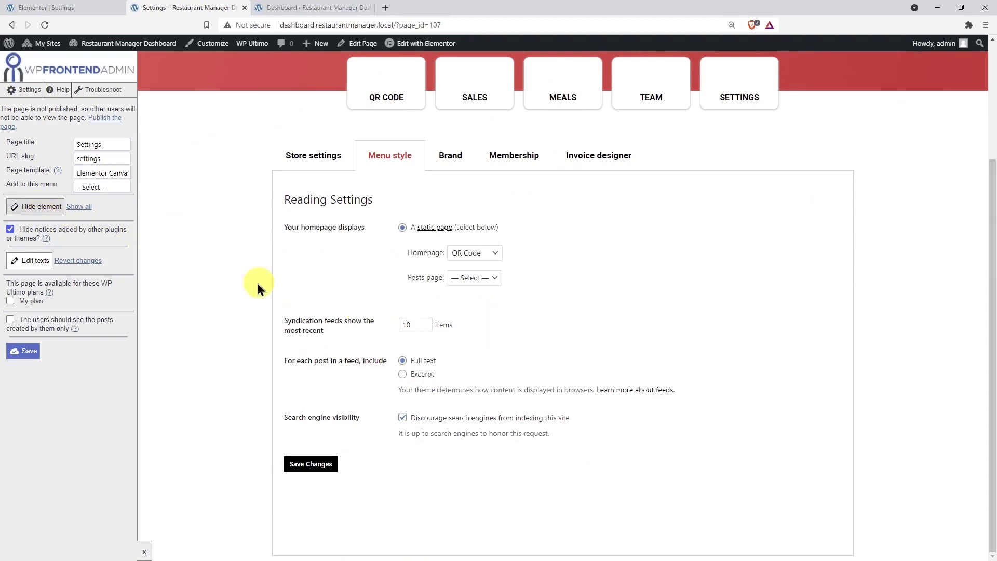
click(326, 318)
click(43, 208)
click(334, 317)
click(43, 208)
click(333, 317)
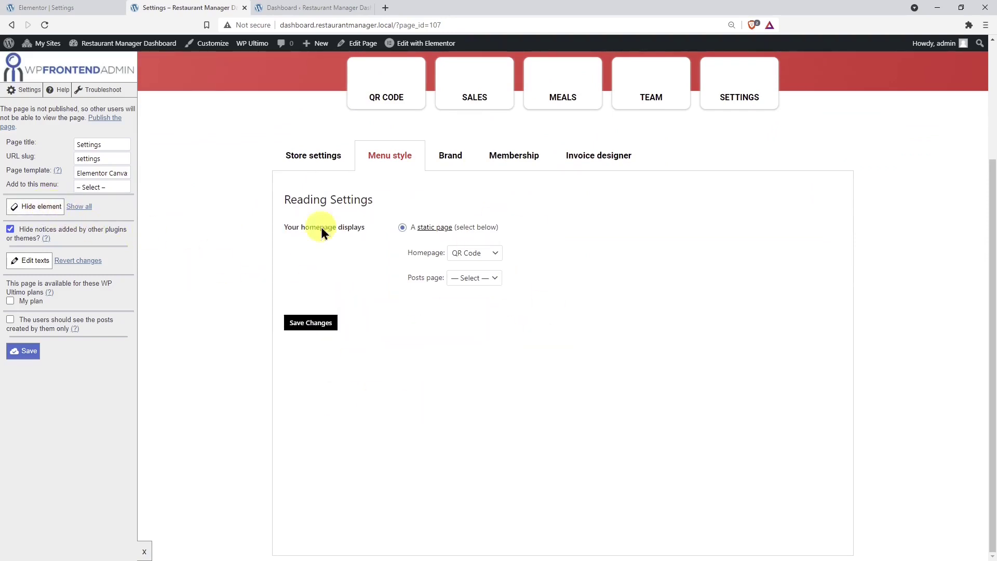
click(29, 210)
click(412, 275)
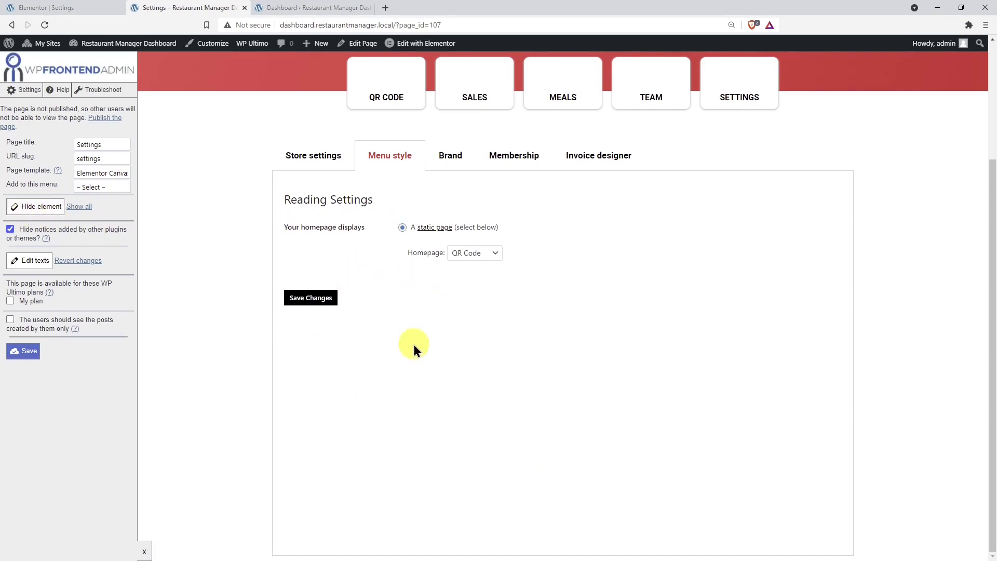
Hide the "Reading Settings" heading in the Menu style section and save the page configuration.
click(41, 207)
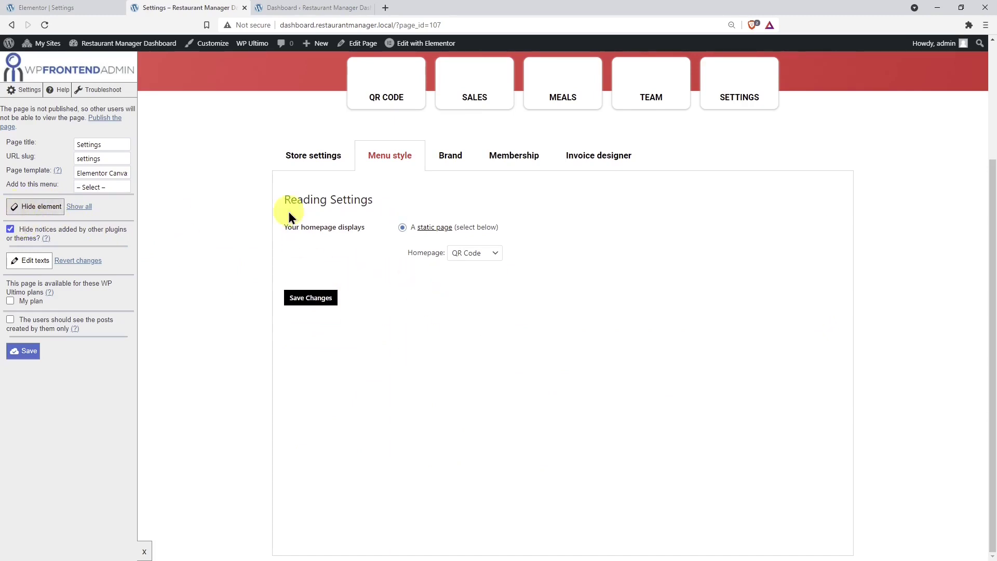
click(359, 204)
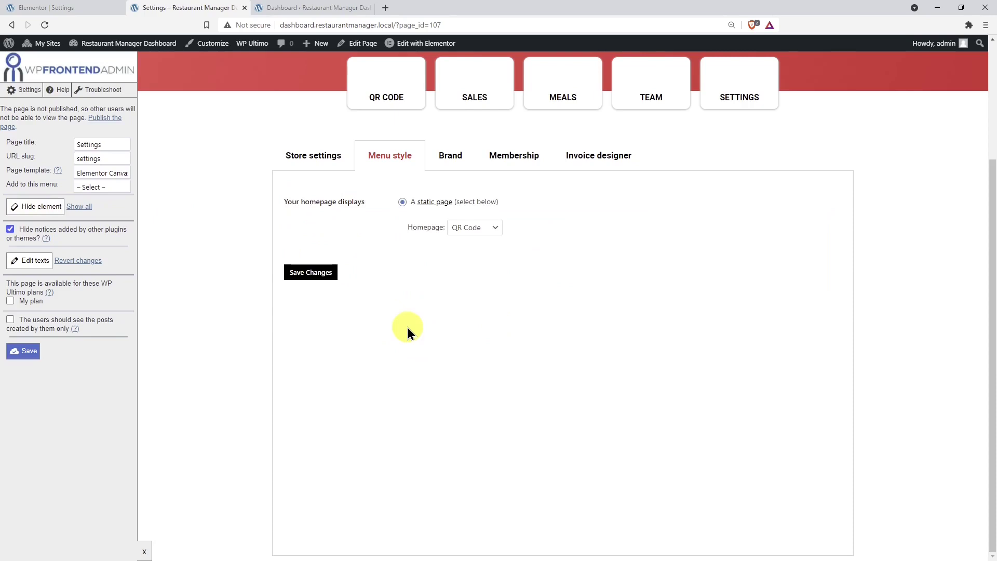
click(22, 354)
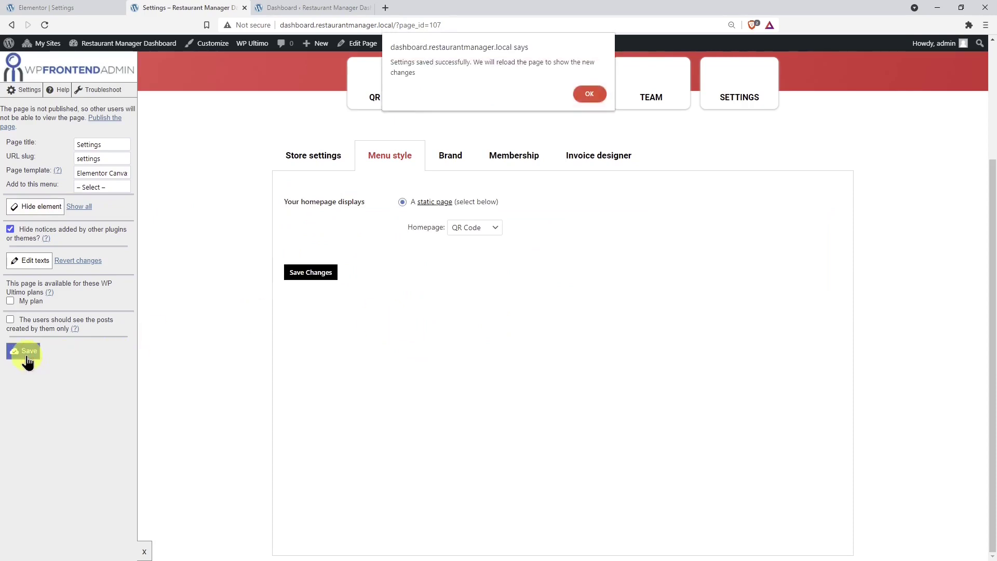
click(584, 95)
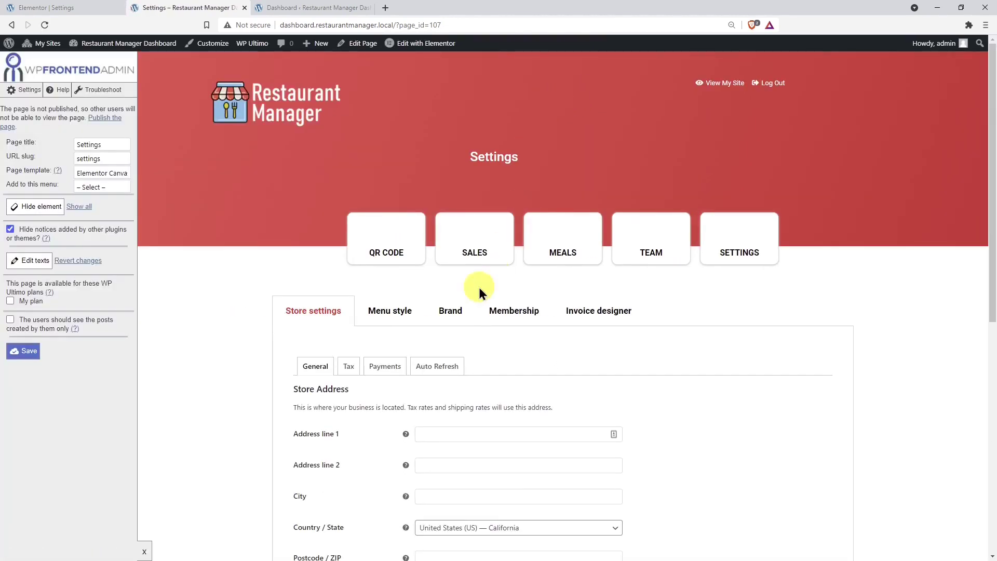
View the Brand section and open the network-level Frontend Admin settings for "Solutions to errors" in a new browser tab.
click(447, 312)
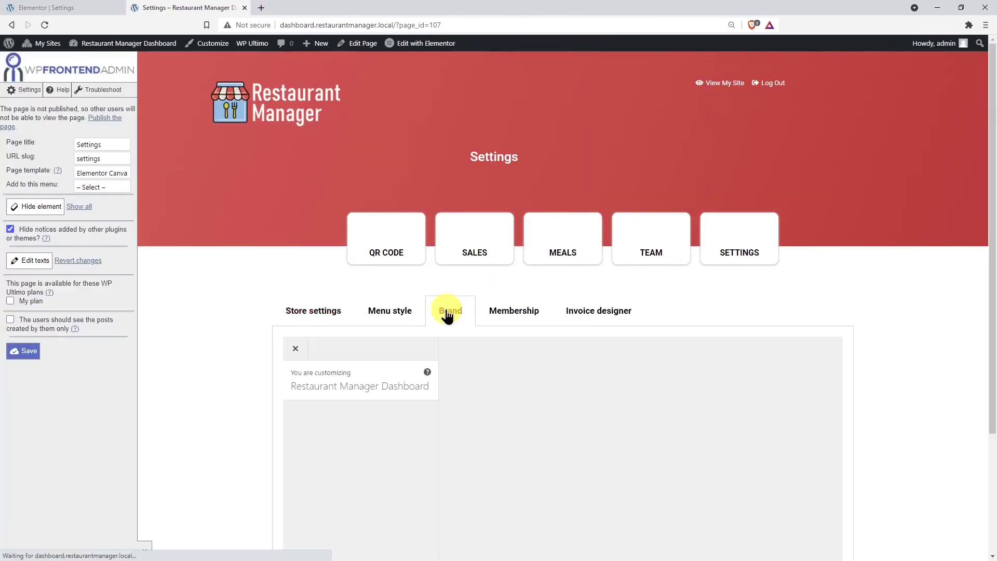
scroll(447, 314, down, 3)
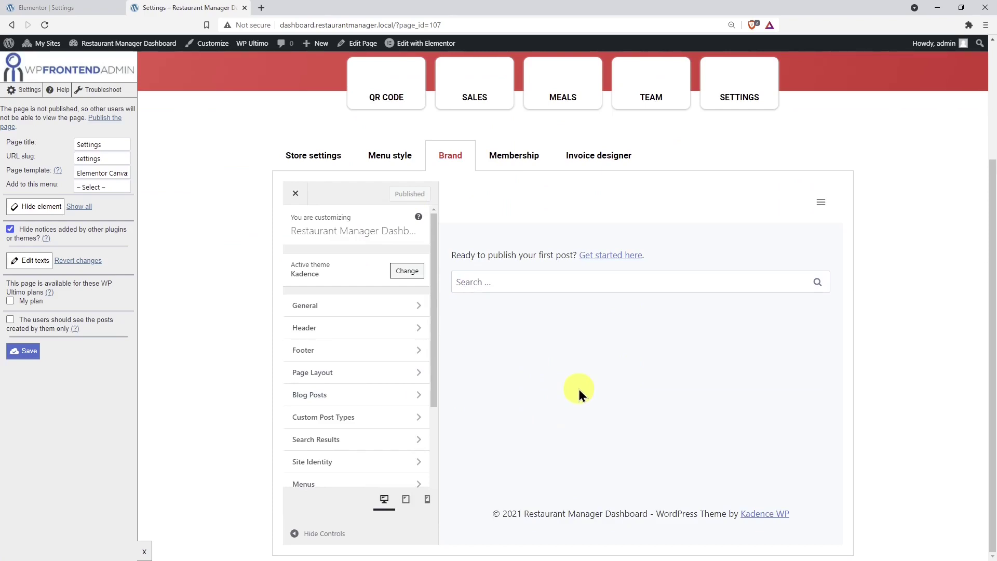
right_click(163, 67)
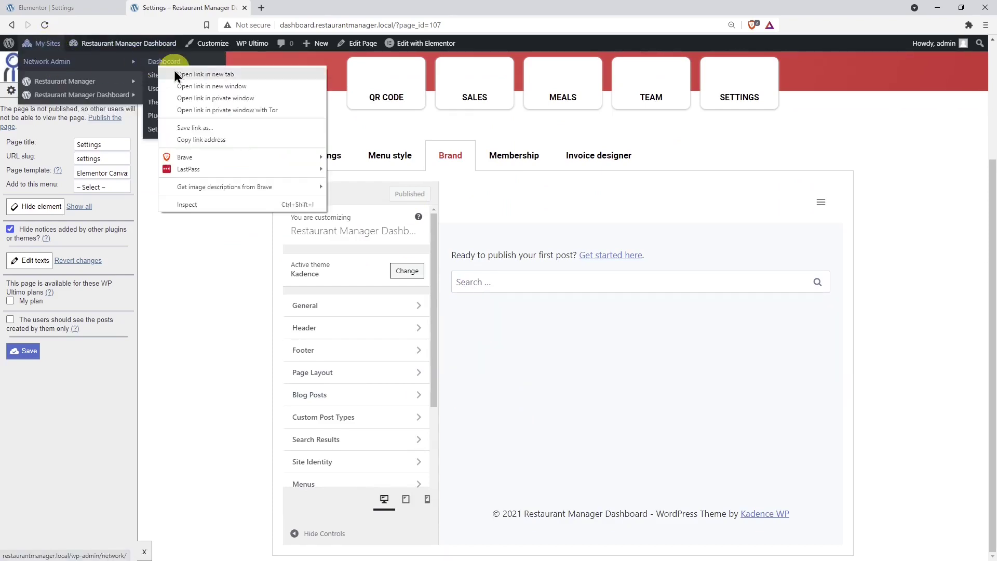
click(182, 73)
click(323, 8)
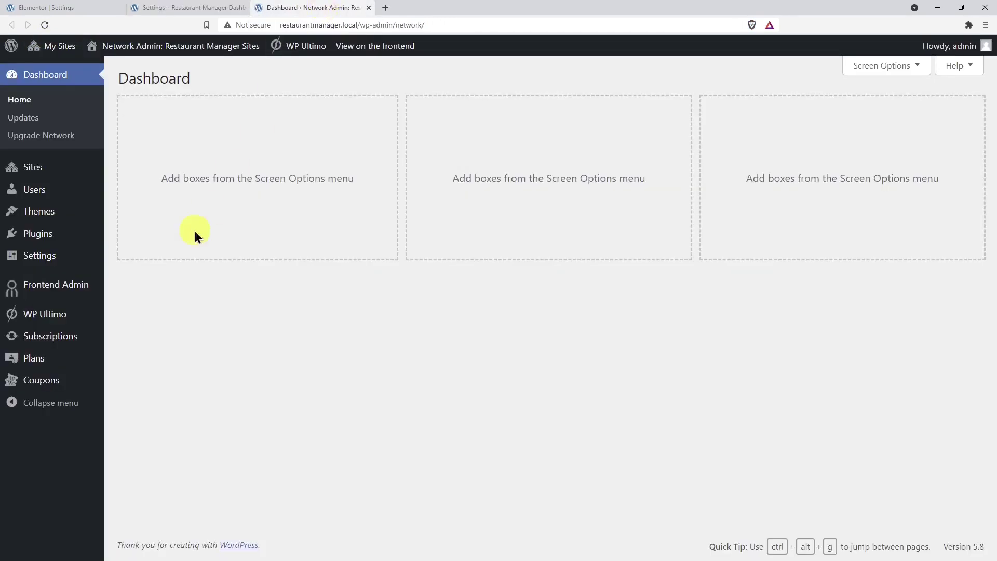
mouse_move(82, 285)
click(152, 306)
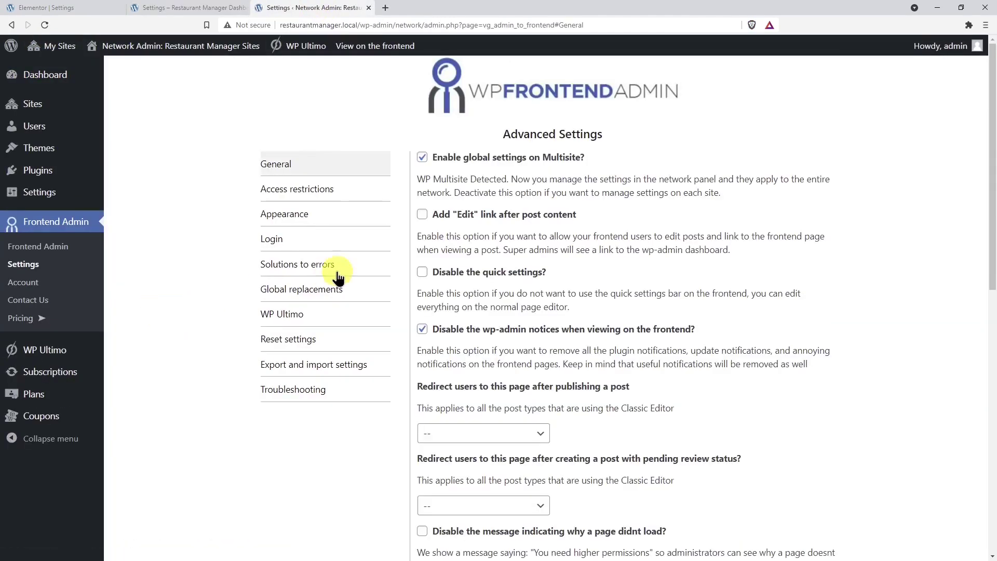
click(338, 277)
Check that customize.php is entered under "Disable full screen for these pages" and save the Frontend Admin settings.
scroll(442, 260, down, 5)
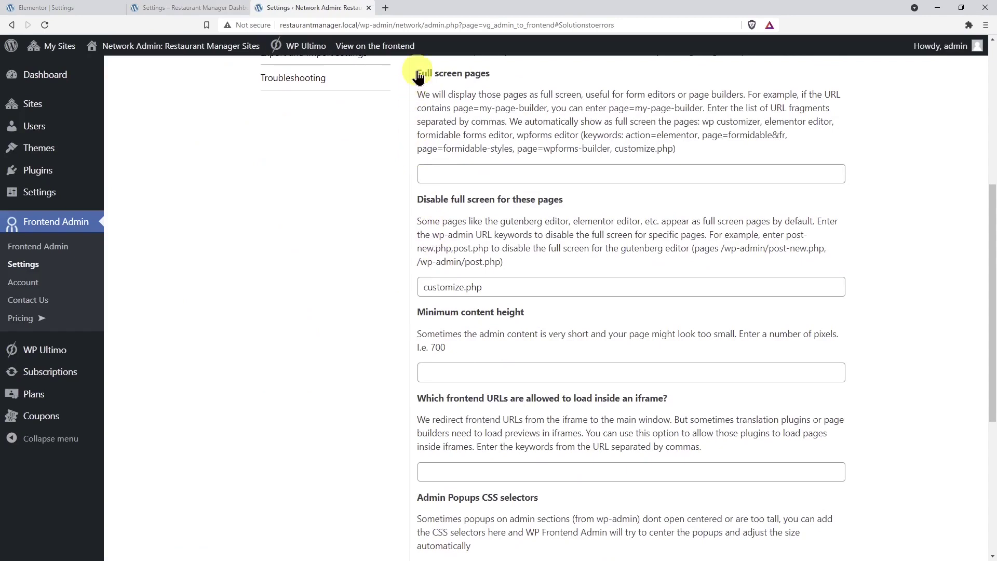
drag(419, 76, 533, 69)
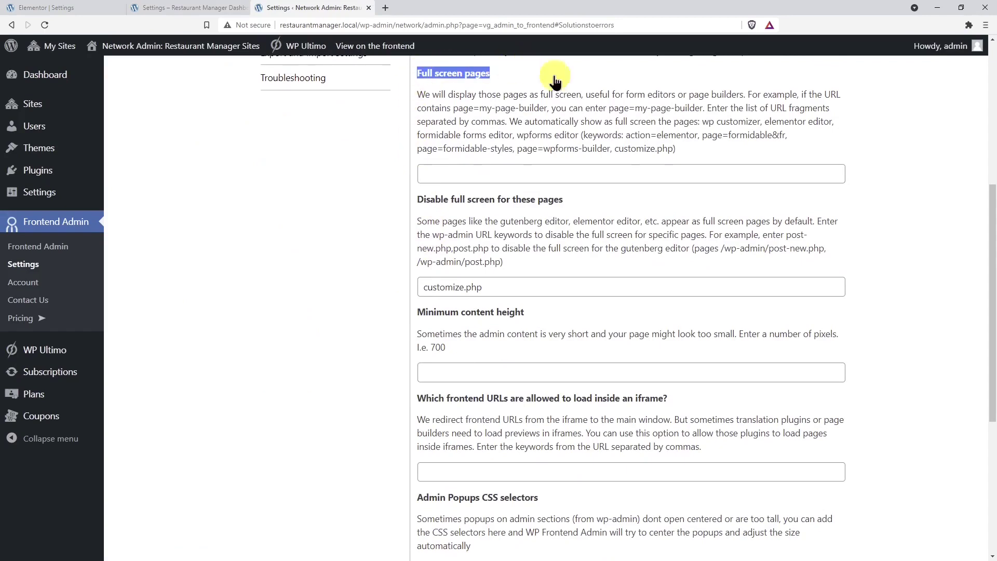
drag(615, 149, 672, 148)
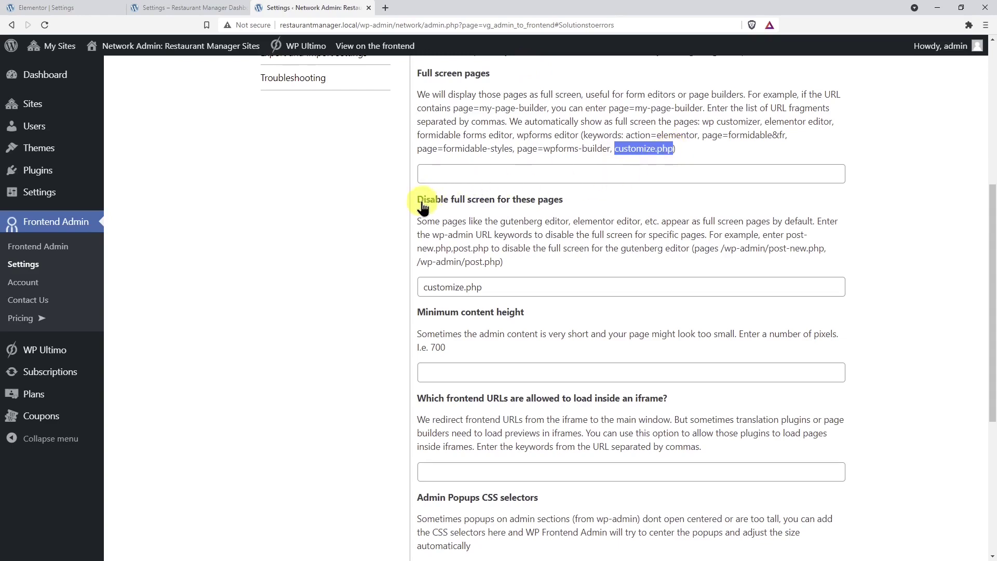
drag(419, 203, 603, 208)
drag(496, 285, 401, 290)
click(347, 301)
scroll(347, 300, down, 6)
click(621, 507)
click(594, 90)
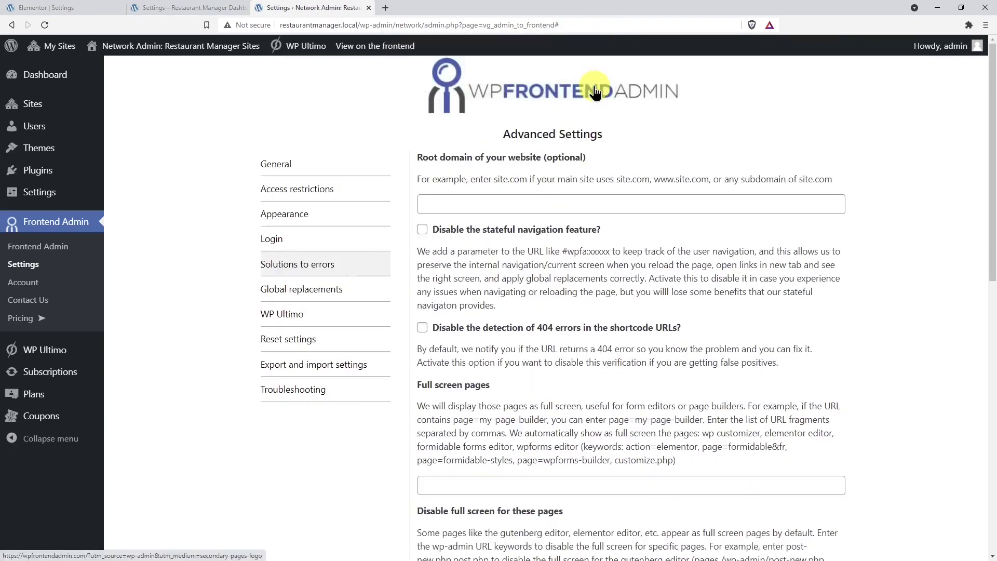
Return to the Settings page and hide the Header, Footer, Page Layout and Blog Posts entries in the Brand customizer.
click(195, 8)
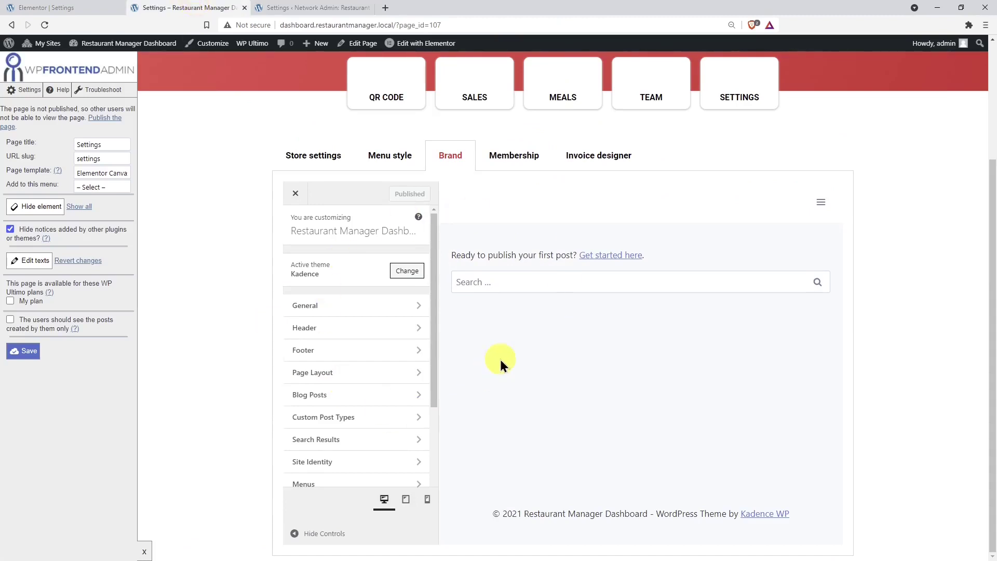
click(32, 207)
click(401, 319)
click(31, 207)
click(353, 323)
click(39, 208)
click(393, 322)
click(39, 208)
click(395, 317)
Hide the Custom Post Types, Search Results, Menus and Widgets entries in the Brand customizer.
click(37, 211)
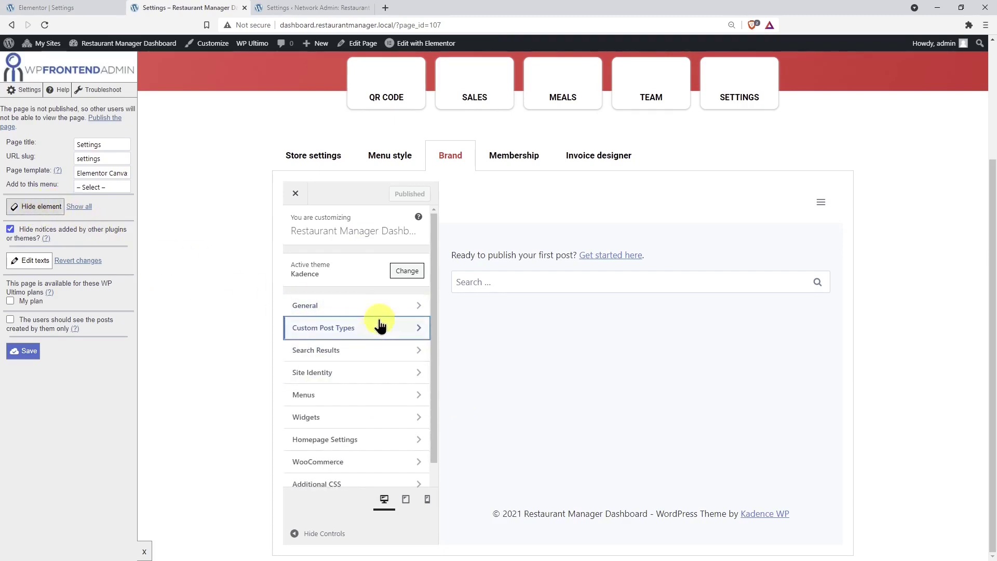
click(400, 317)
click(36, 207)
click(382, 317)
click(41, 207)
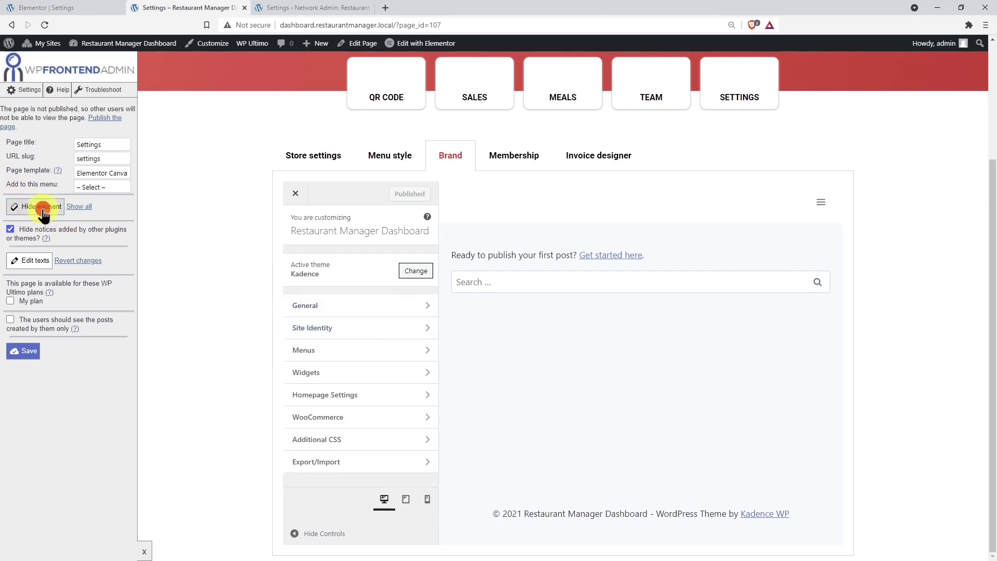
click(390, 346)
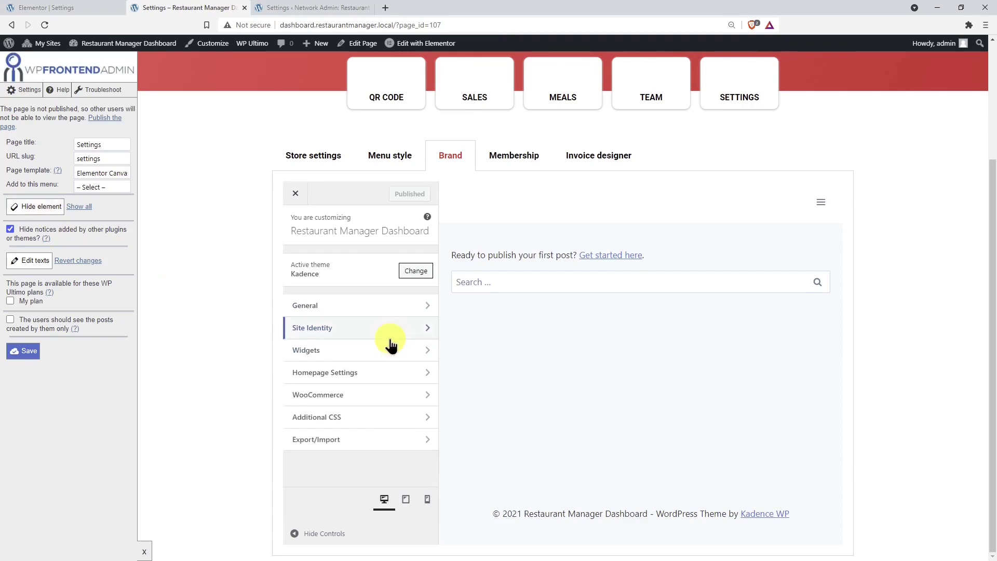
click(44, 208)
click(390, 346)
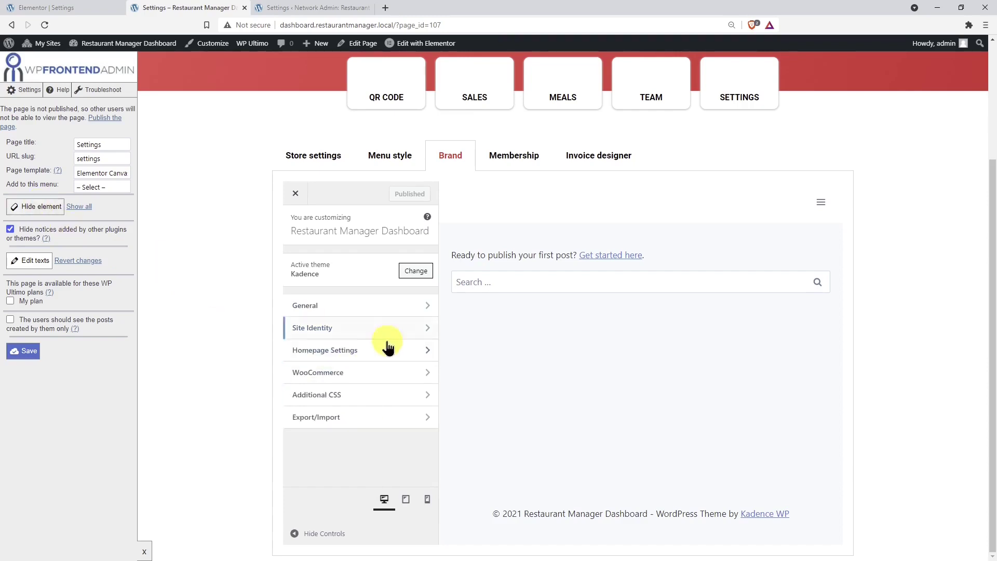
Hide the Homepage Settings, WooCommerce, Additional CSS and Export/Import entries in the Brand customizer.
click(42, 208)
click(396, 343)
click(37, 206)
click(378, 346)
click(42, 206)
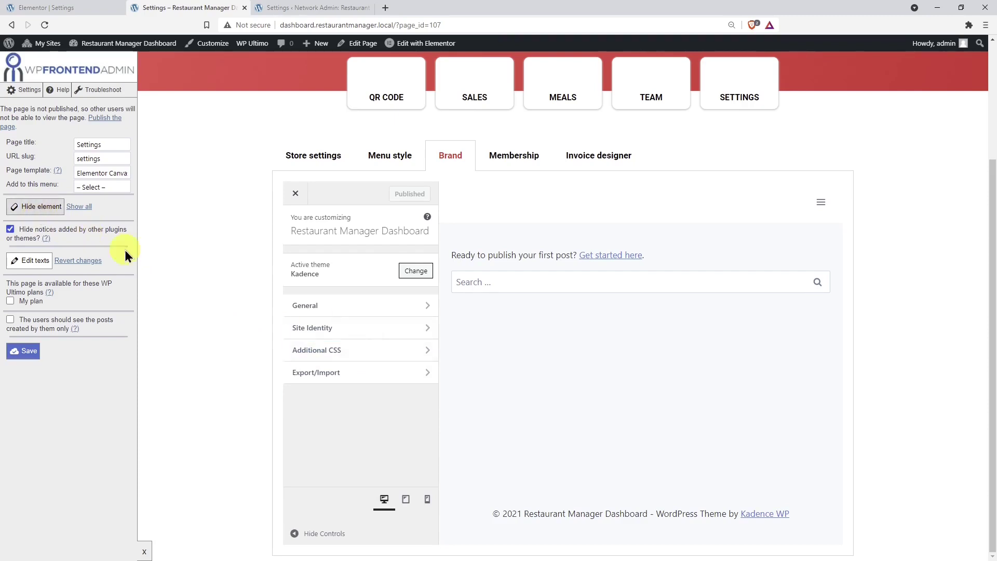
click(383, 343)
click(42, 207)
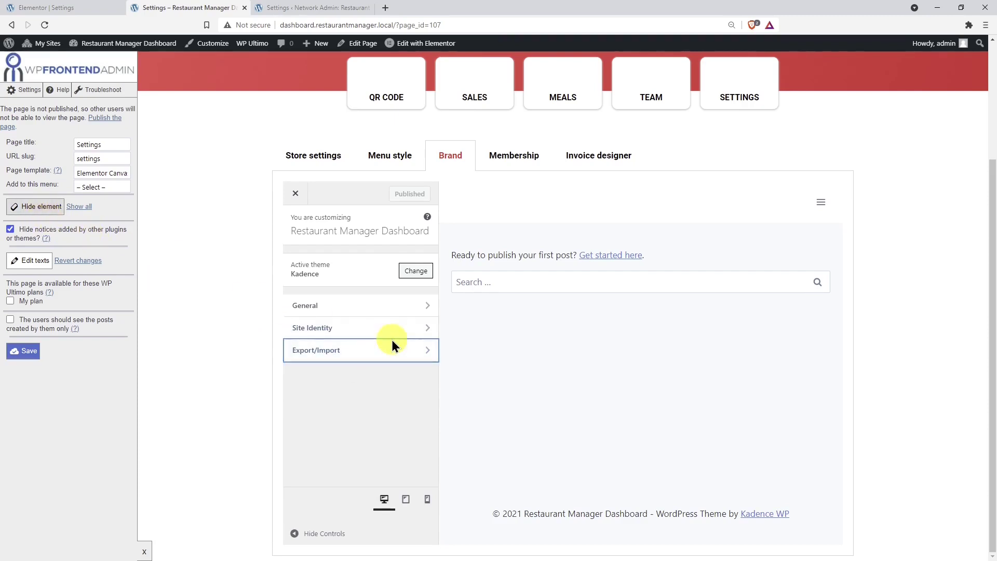
click(392, 341)
Hide the Layout, Sidebar, Scroll To Top and 404 Page Layout entries in the Brand customizer's General section.
click(379, 311)
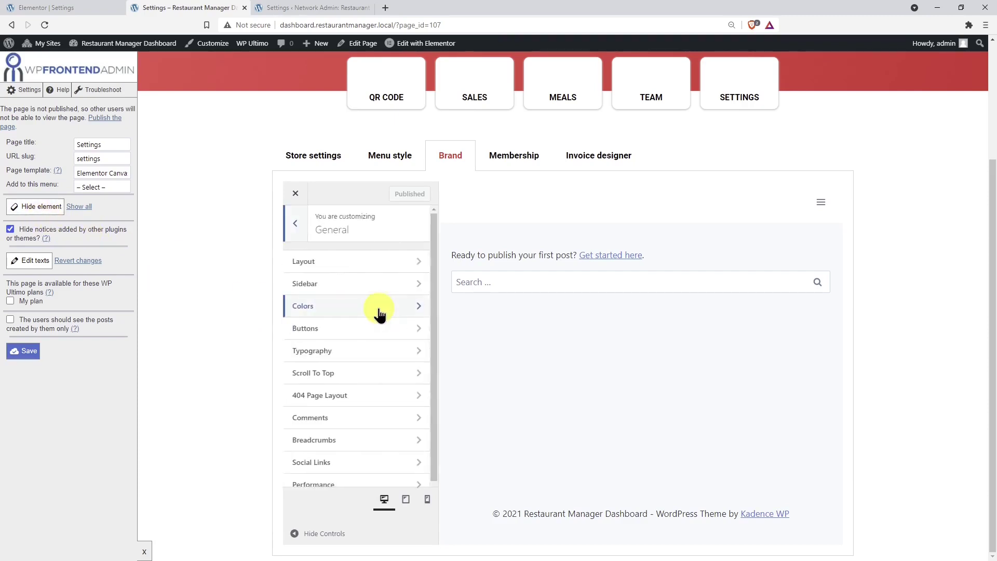
click(36, 207)
click(374, 251)
click(47, 207)
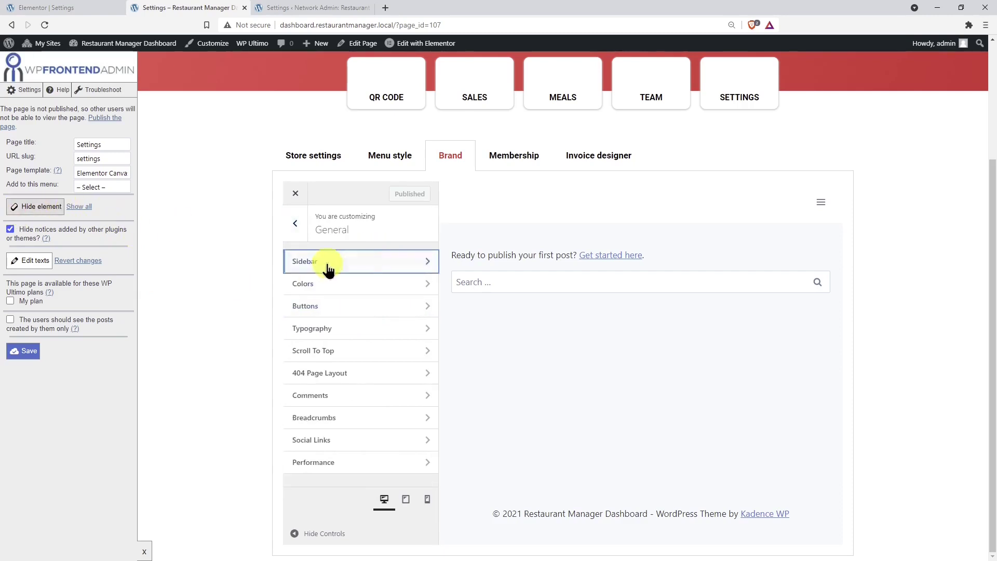
click(379, 251)
click(37, 208)
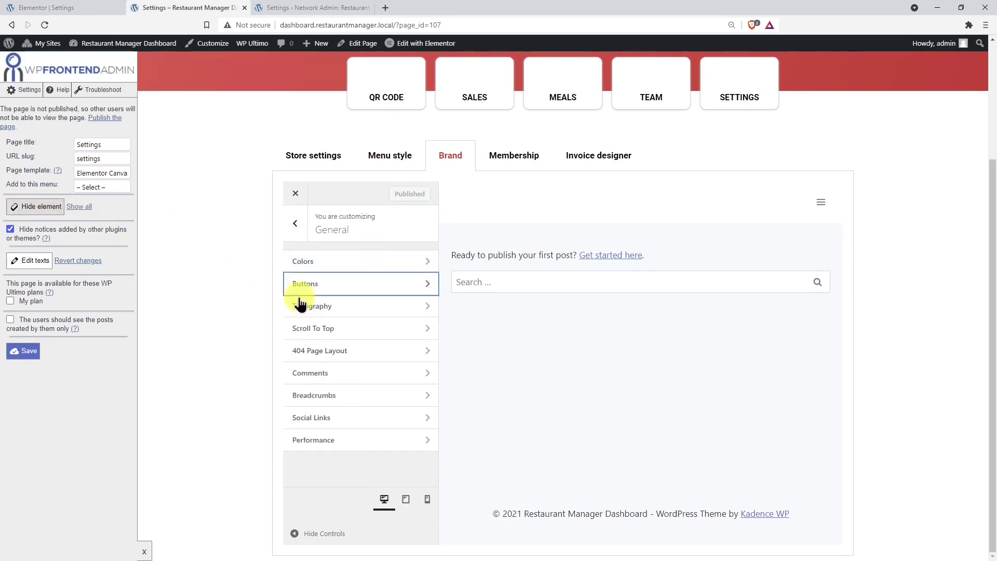
click(376, 326)
click(37, 207)
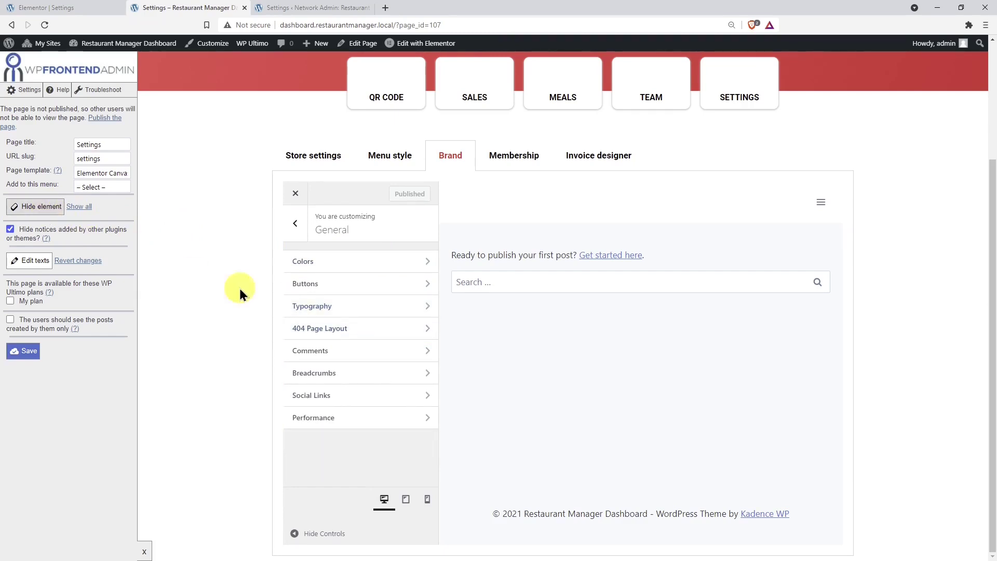
click(408, 323)
Hide the Comments, Breadcrumbs, Social Links and Performance entries in the Brand customizer's General section.
click(31, 207)
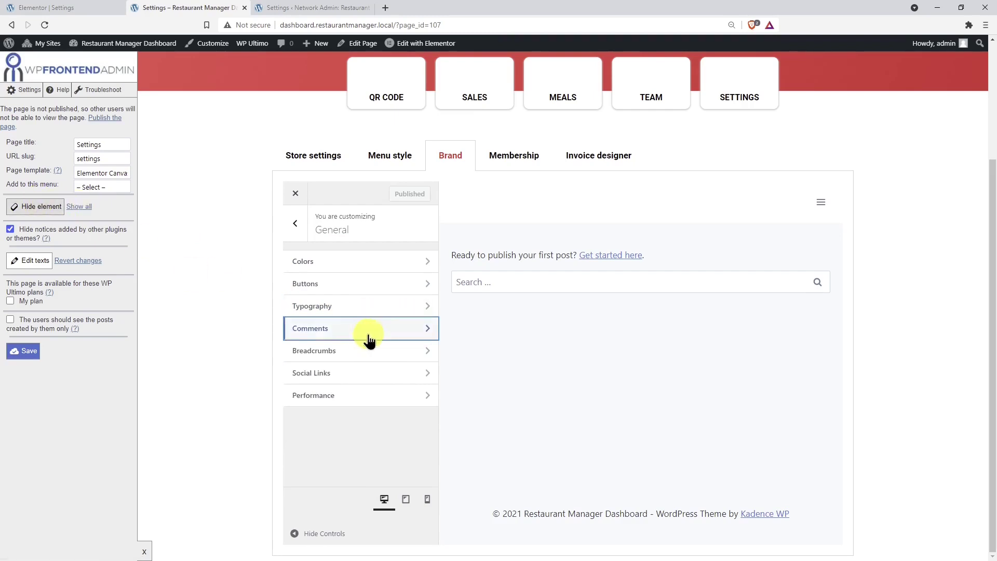
click(393, 323)
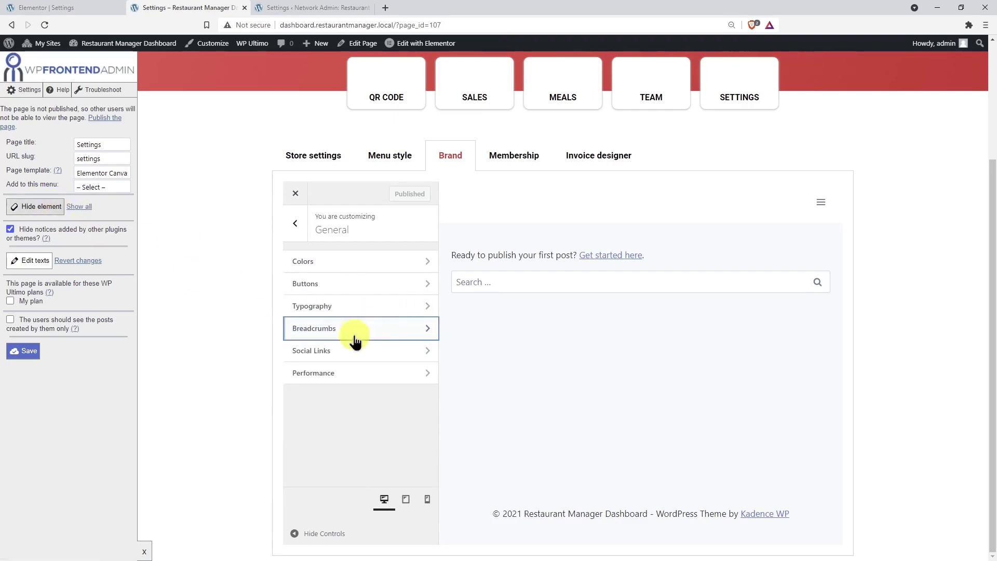
click(397, 322)
click(36, 206)
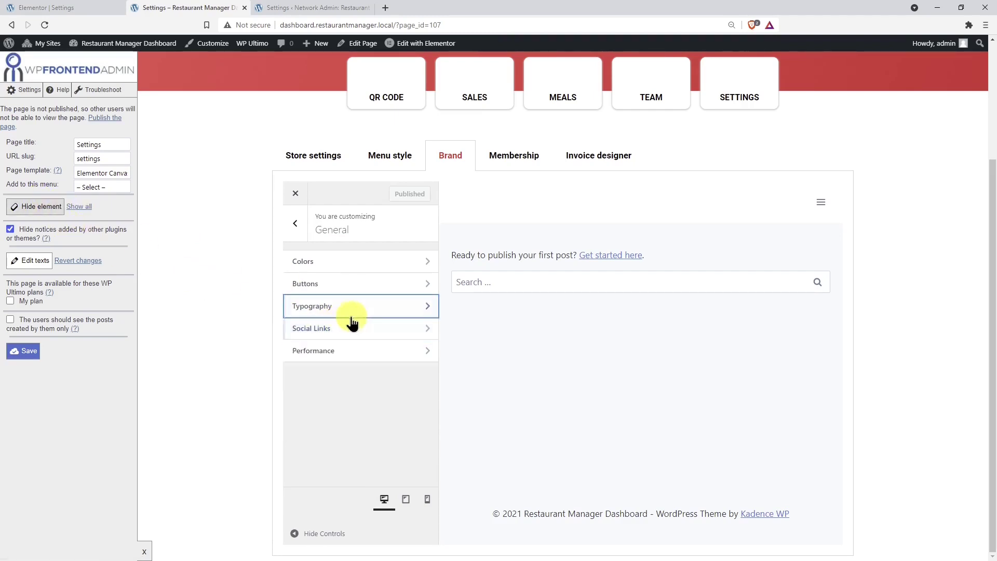
click(365, 325)
click(41, 208)
click(413, 318)
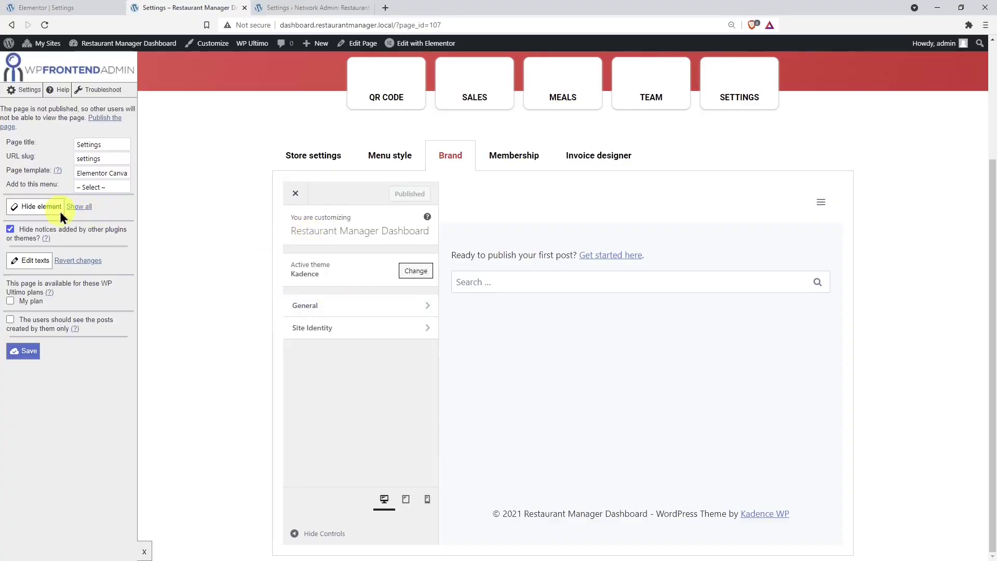
Hide the "You are customizing" heading and the Active theme box in the Brand customizer and save the page configuration.
click(42, 206)
click(393, 217)
click(43, 207)
click(378, 232)
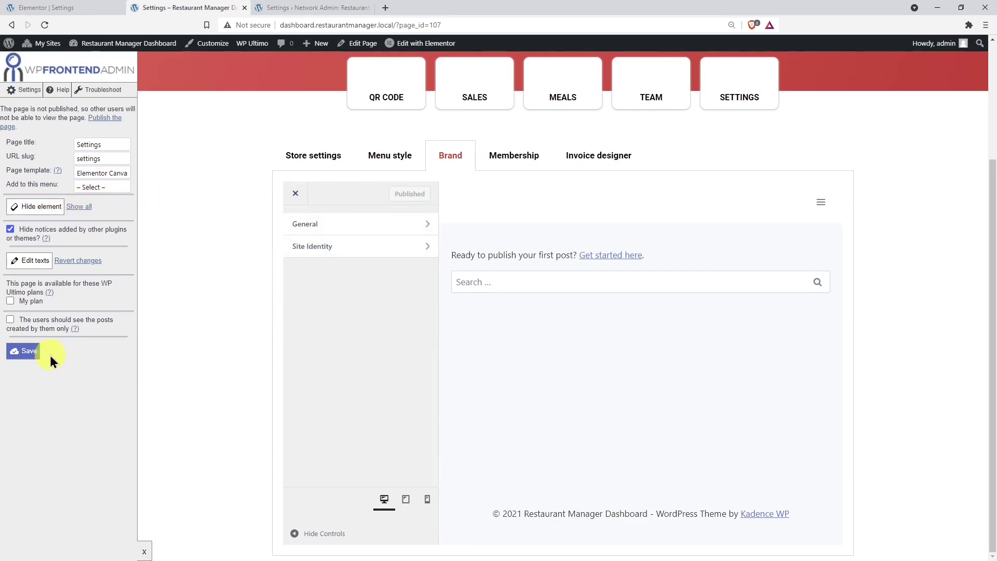
click(26, 352)
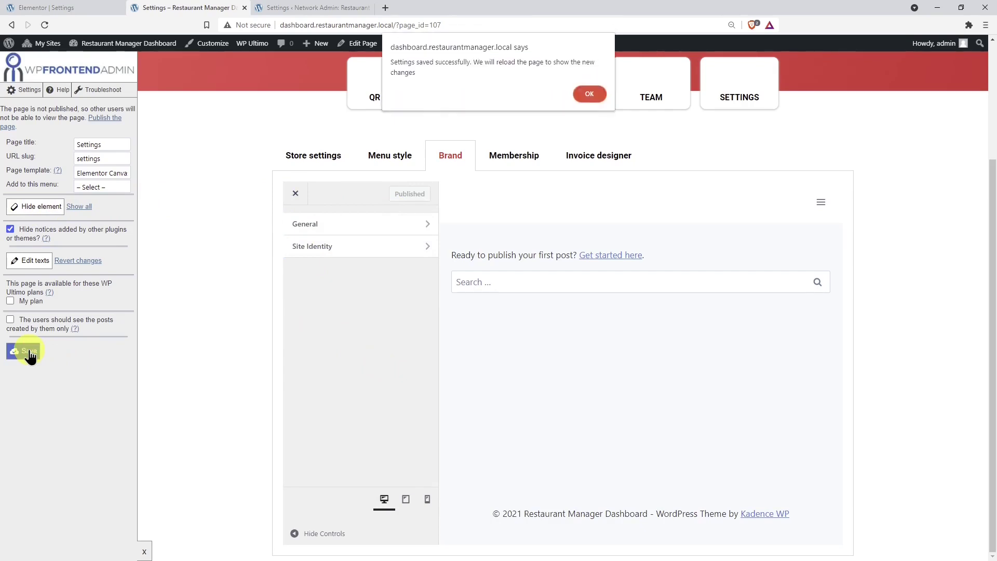
click(595, 94)
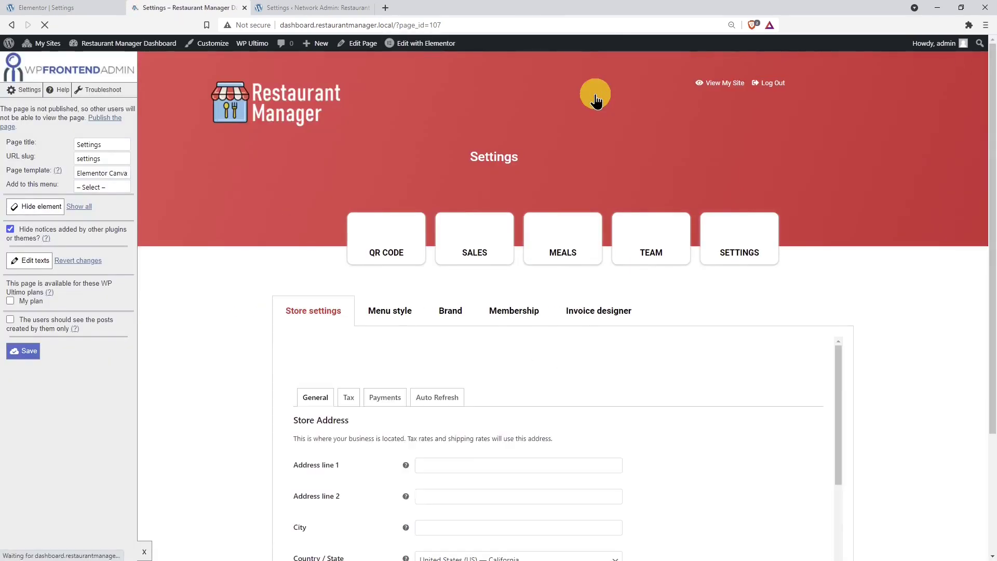
Check the Membership and Invoice designer tabs of the frontend Settings page and save the page configuration.
scroll(596, 98, down, 3)
click(502, 157)
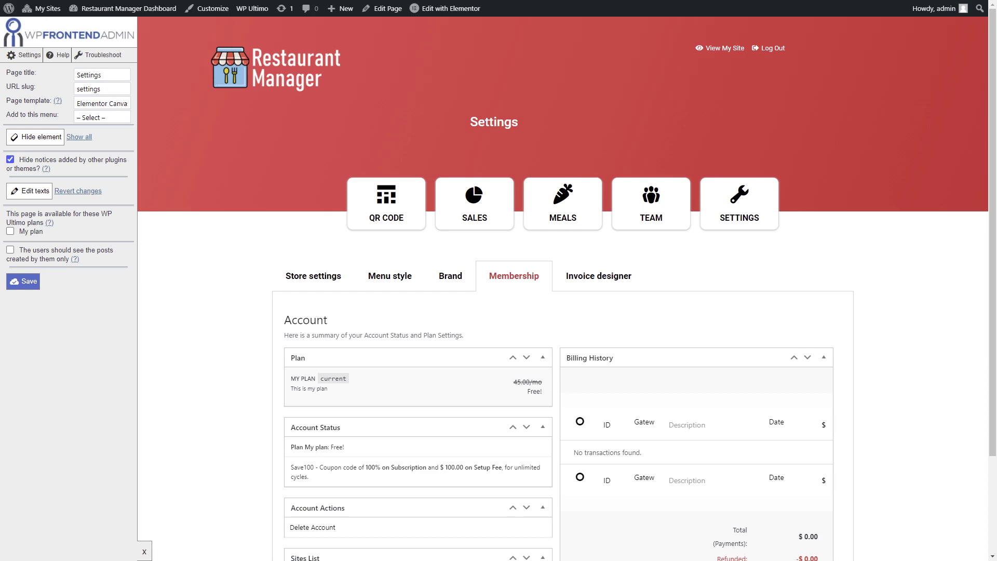
click(604, 158)
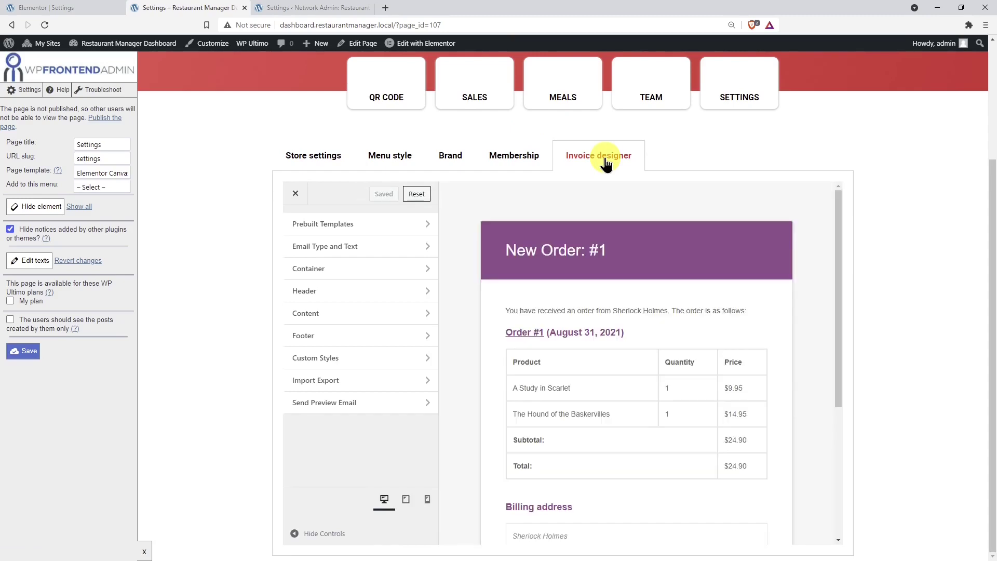
scroll(614, 254, down, 4)
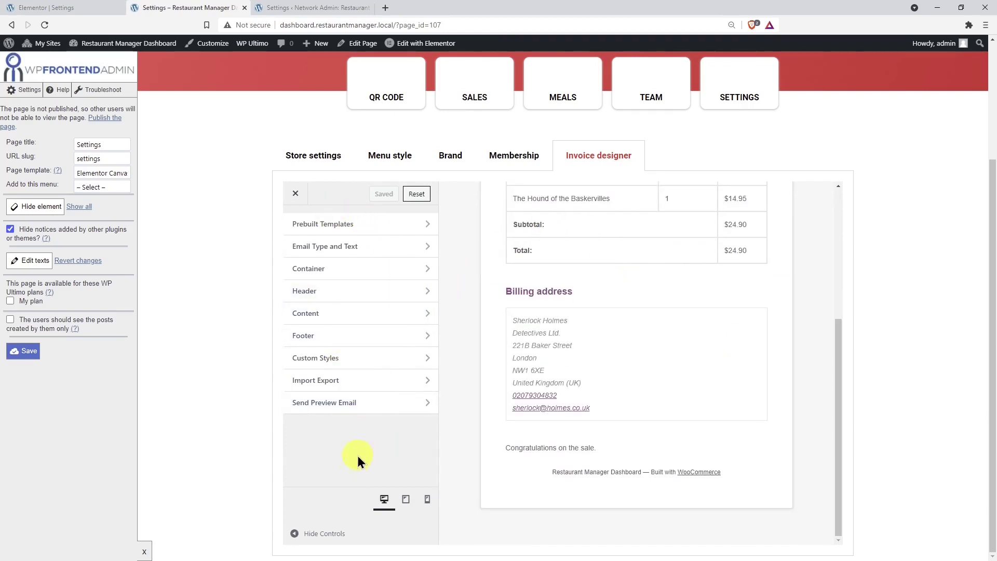
click(29, 351)
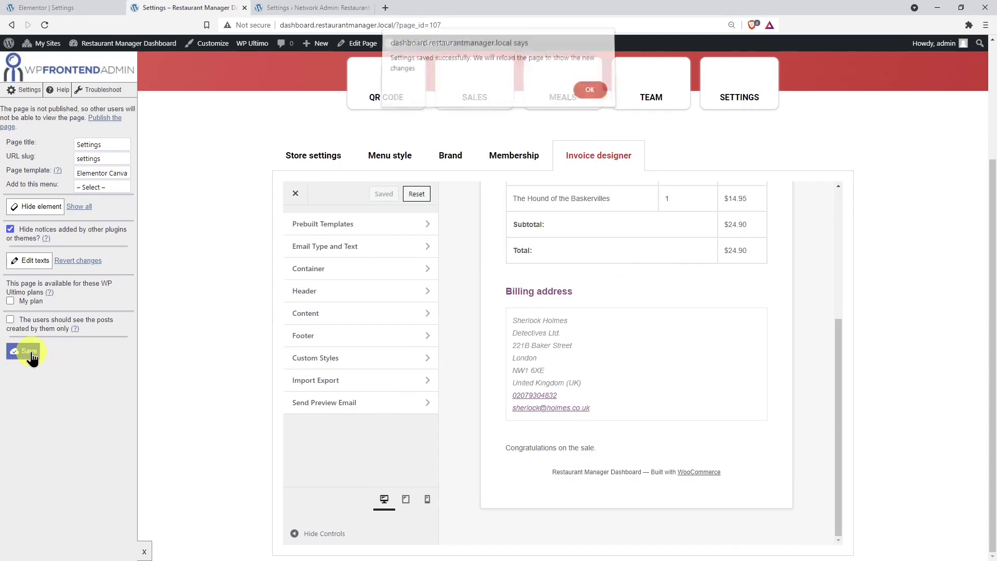
click(592, 95)
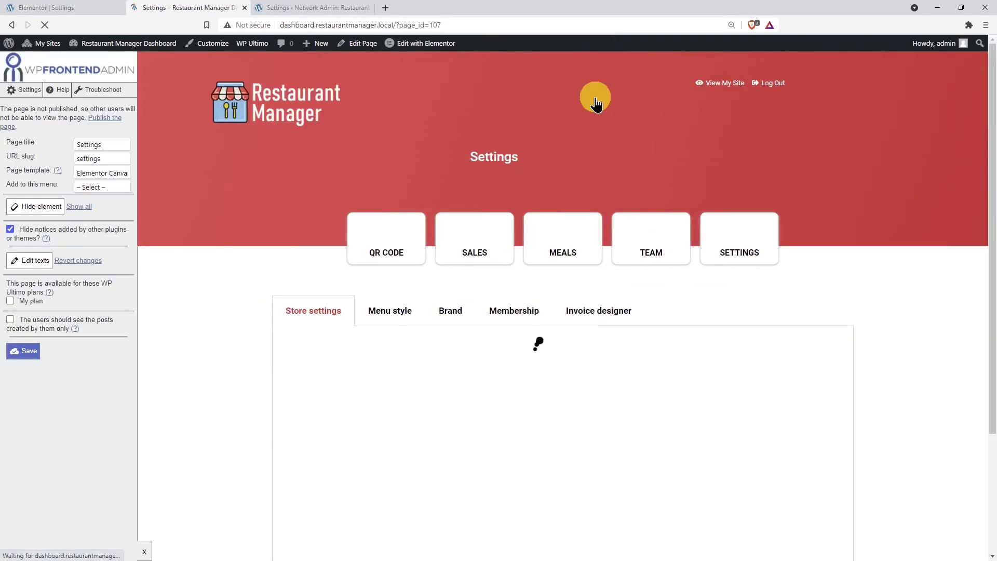
Publish the Settings page from the Elementor editor.
scroll(583, 156, down, 7)
scroll(583, 178, up, 8)
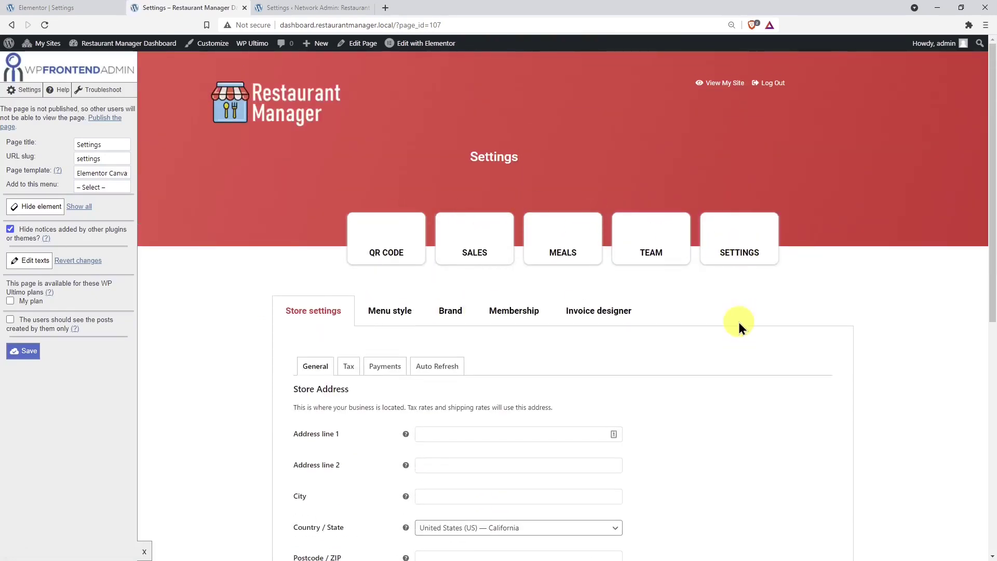
click(91, 8)
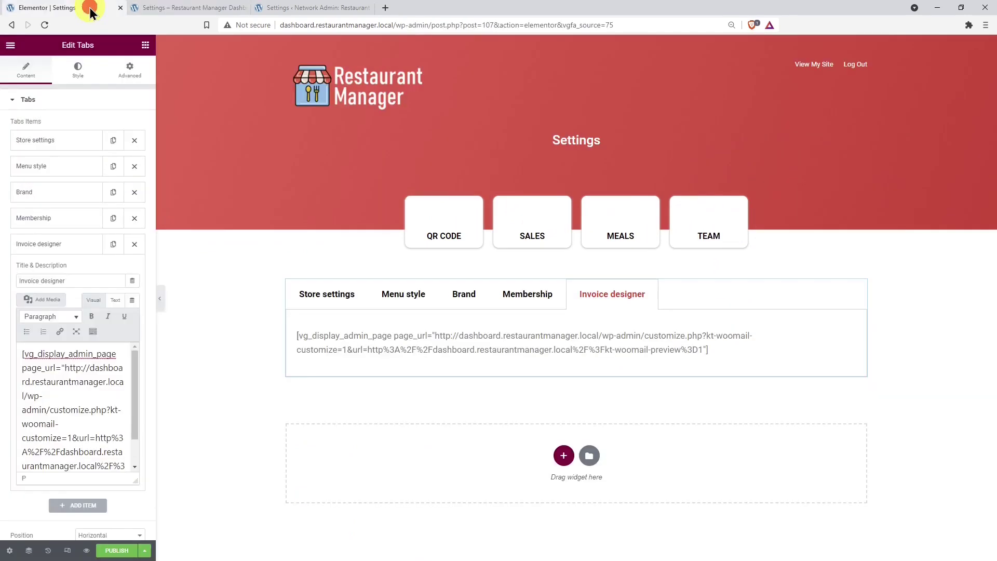
click(117, 551)
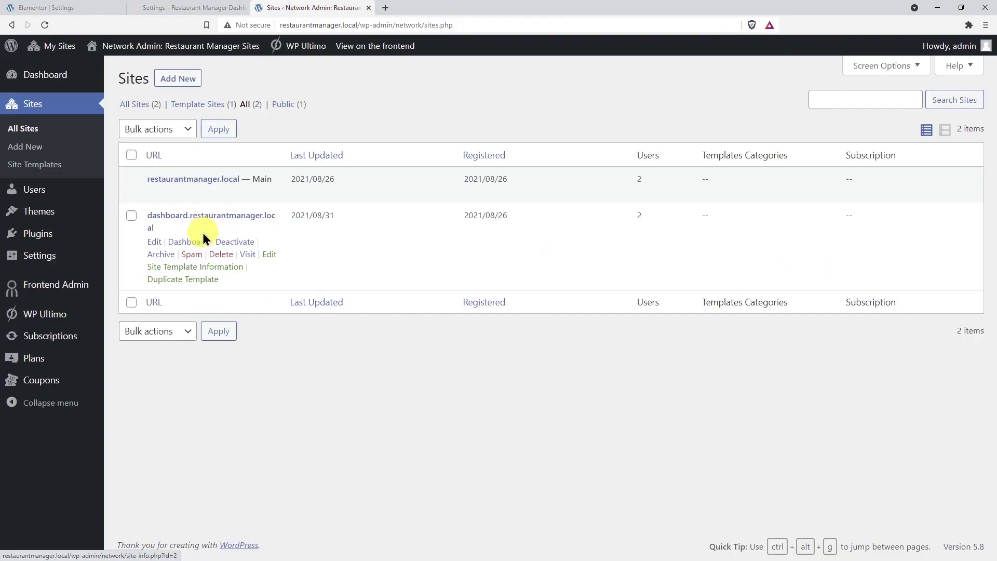
In the dashboard.restaurantmanager.local site's Dashboard menu, give the QR Code item the block-layout table Dashicon.
click(197, 243)
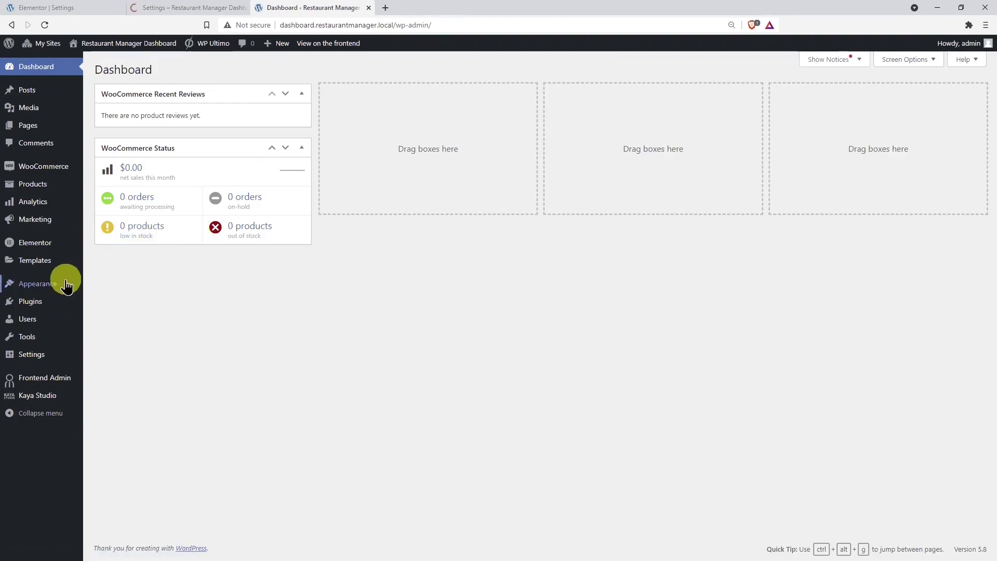
mouse_move(61, 282)
click(103, 329)
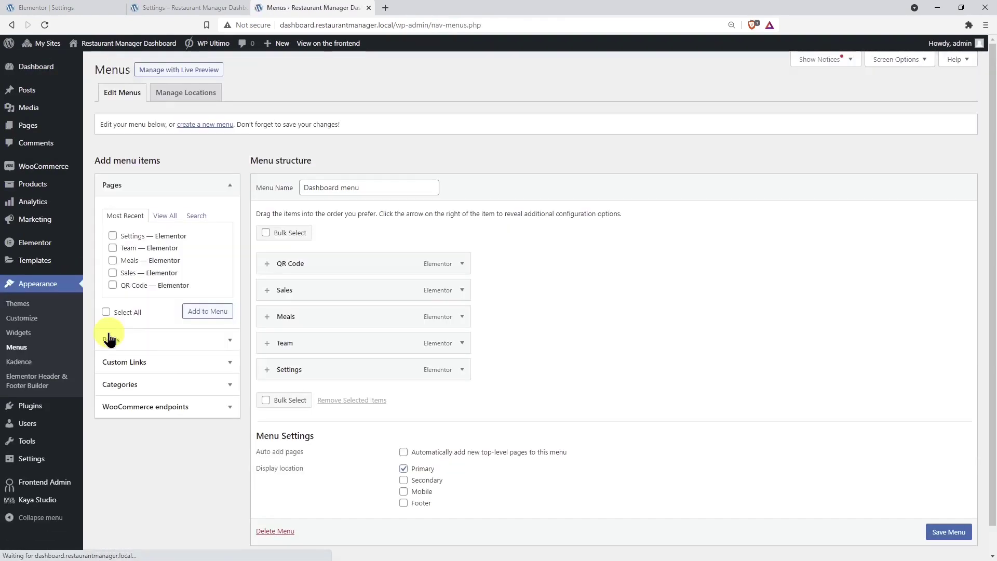
click(266, 265)
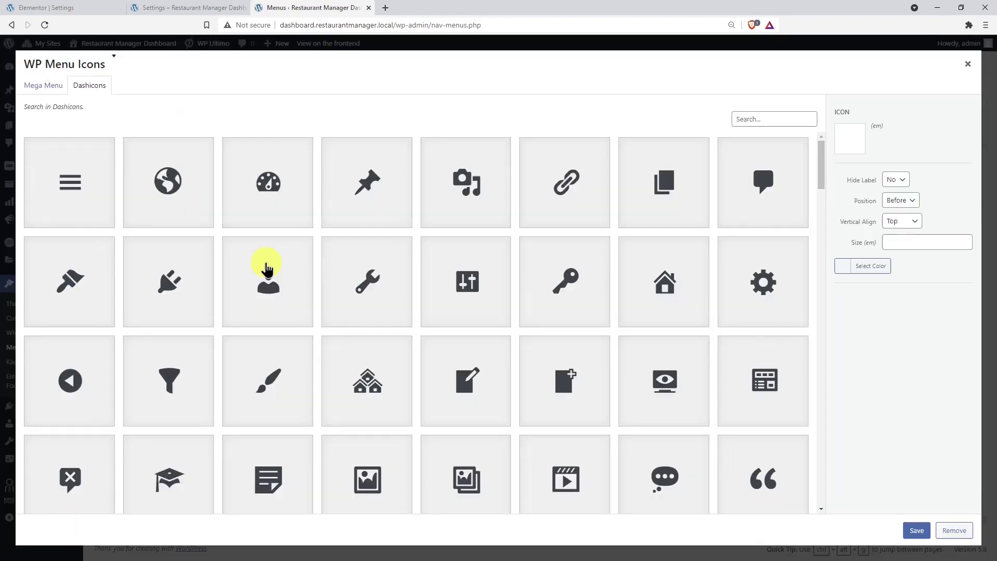
scroll(322, 279, down, 12)
scroll(322, 281, down, 15)
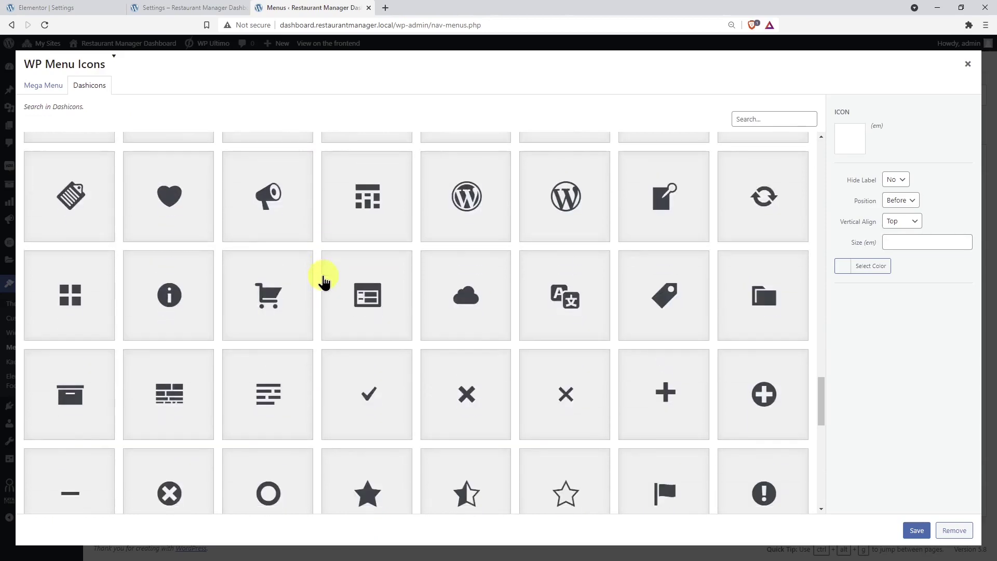
click(371, 214)
click(913, 531)
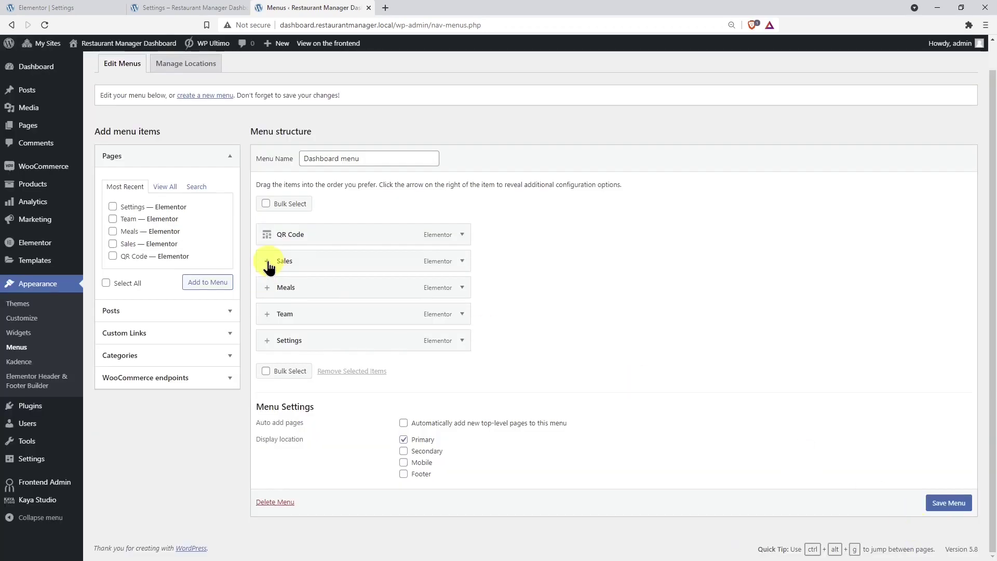
Assign the pie chart Dashicon to the Sales item of the Dashboard menu.
click(268, 262)
scroll(276, 267, down, 20)
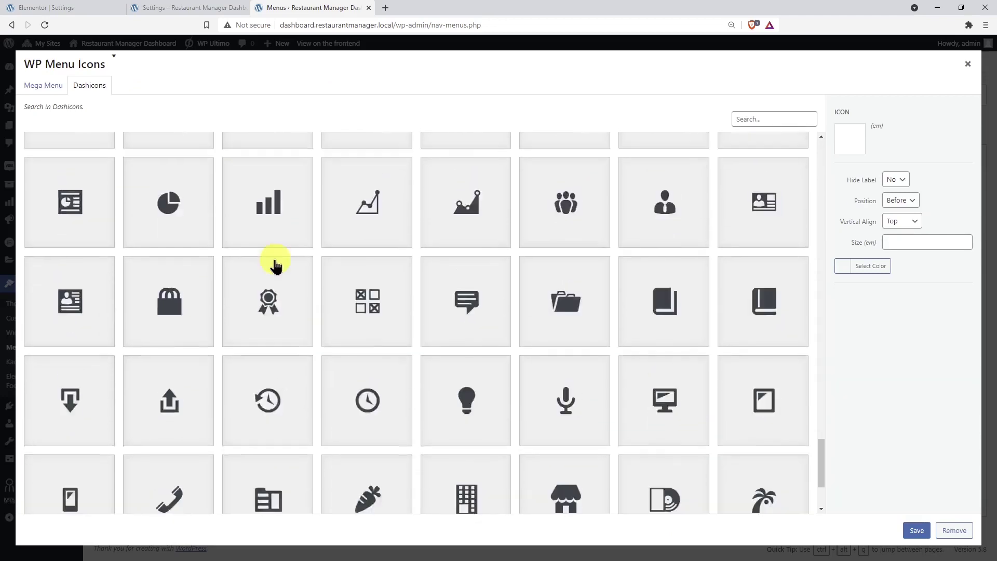
scroll(274, 261, up, 2)
click(168, 225)
click(916, 530)
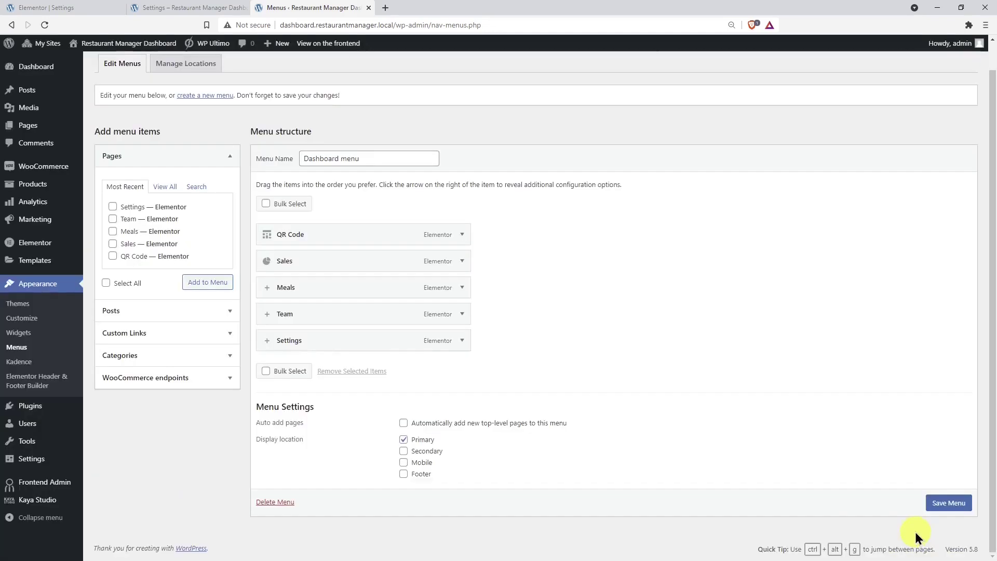
Assign the carrot Dashicon to the Meals item of the Dashboard menu.
click(266, 290)
scroll(262, 292, down, 20)
click(366, 361)
click(917, 531)
Assign the group-of-people Dashicon to the Team item of the Dashboard menu.
click(270, 313)
scroll(268, 315, down, 15)
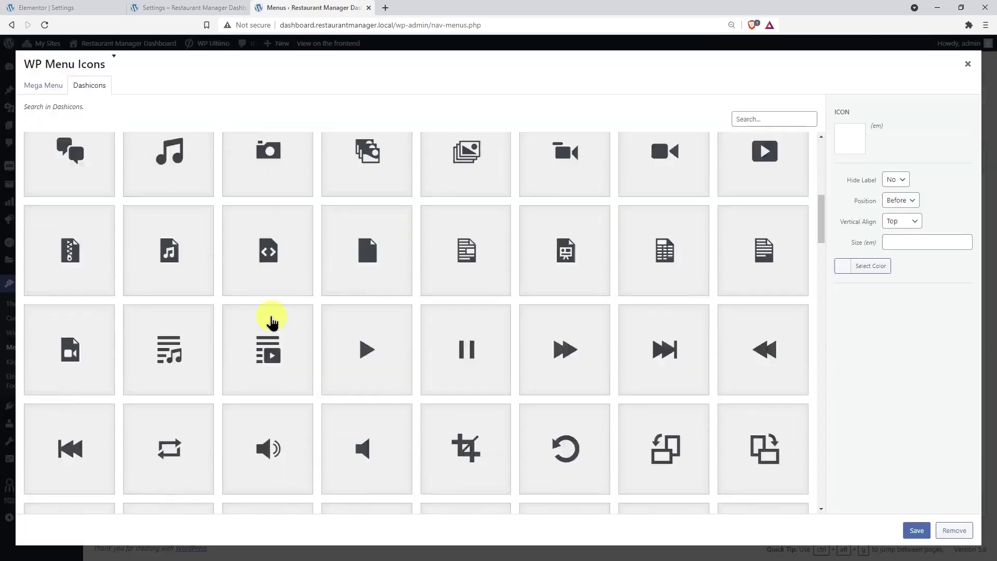
scroll(270, 317, down, 10)
click(565, 270)
click(917, 531)
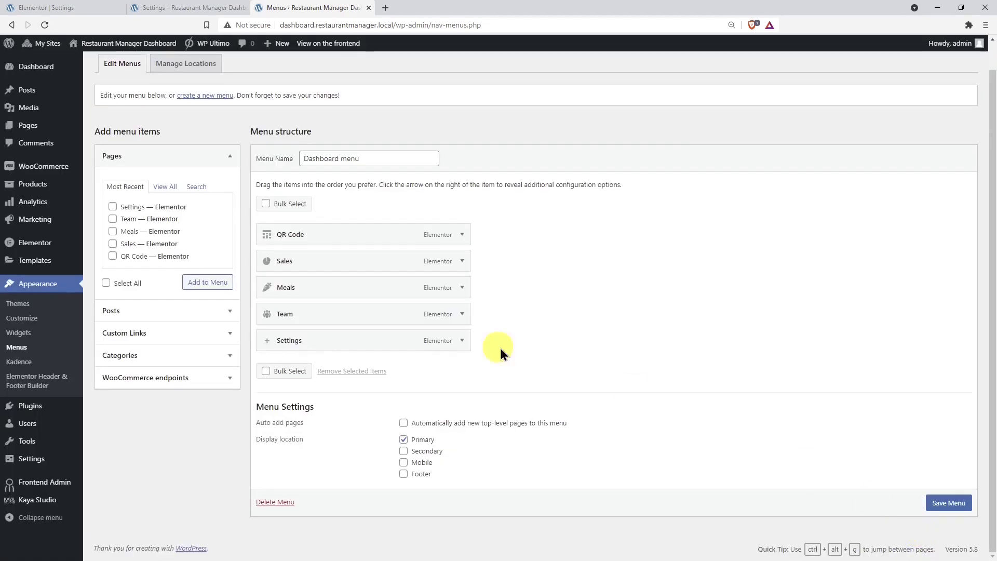
Assign the wrench Dashicon to the Settings menu item and save the Dashboard menu.
click(269, 341)
click(374, 296)
click(917, 531)
click(949, 502)
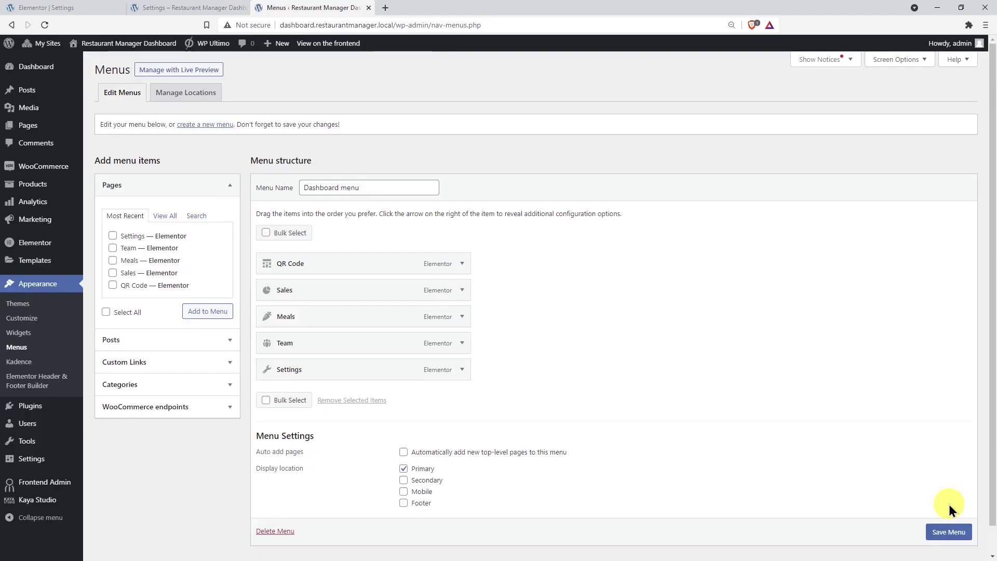
In the Reading settings, make the static page QR Code the site's homepage and save the changes.
mouse_move(42, 456)
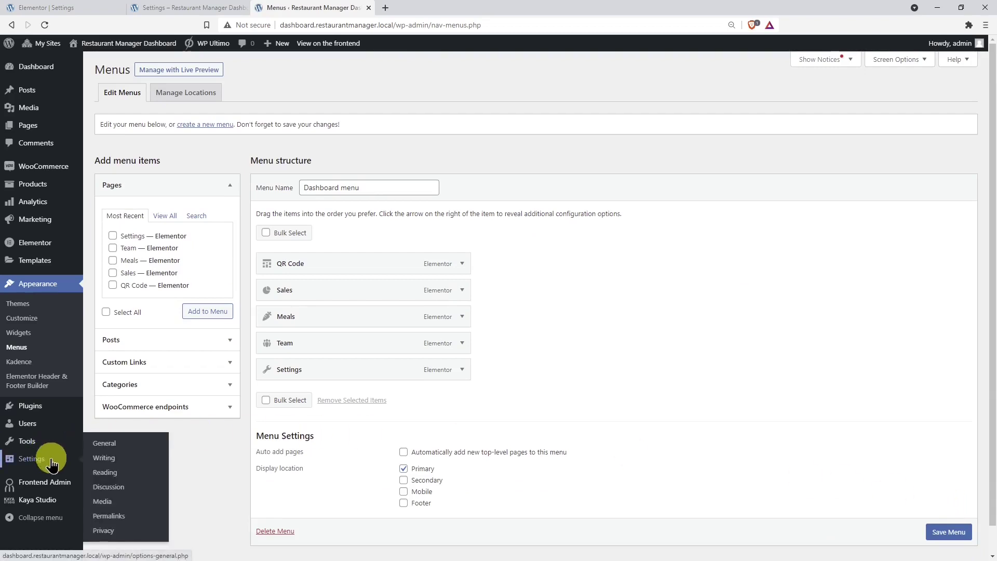
click(103, 472)
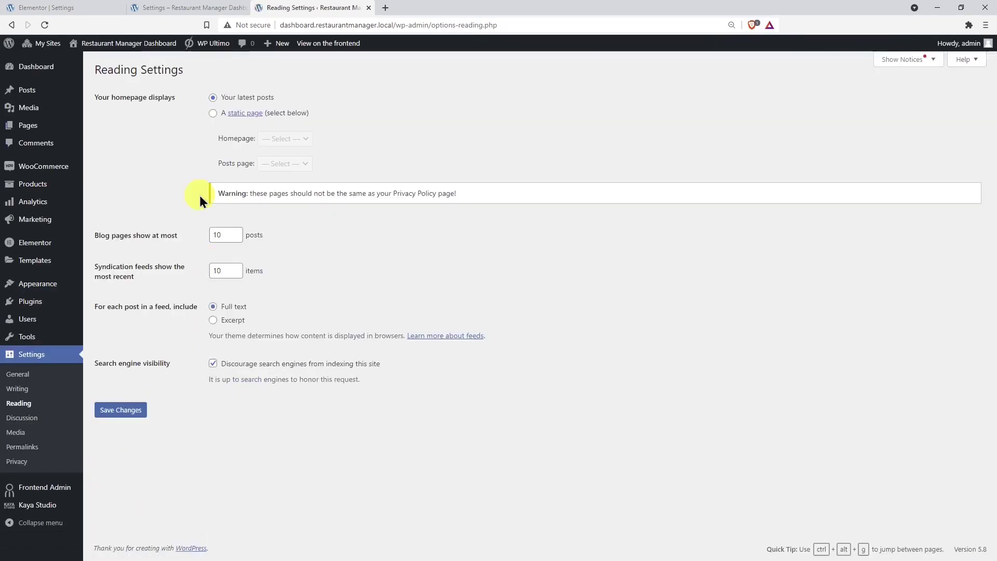
click(213, 113)
click(288, 139)
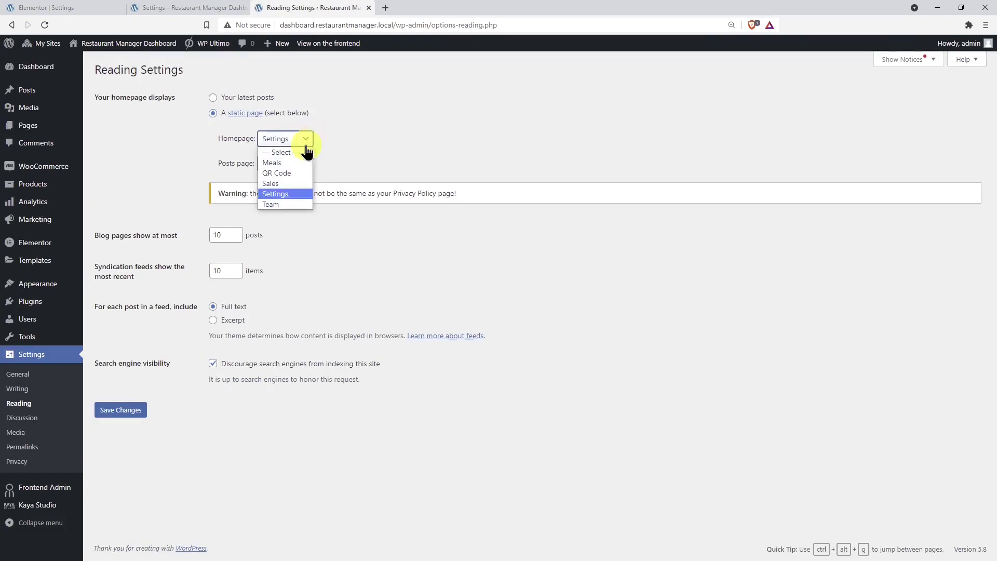
click(294, 173)
click(121, 411)
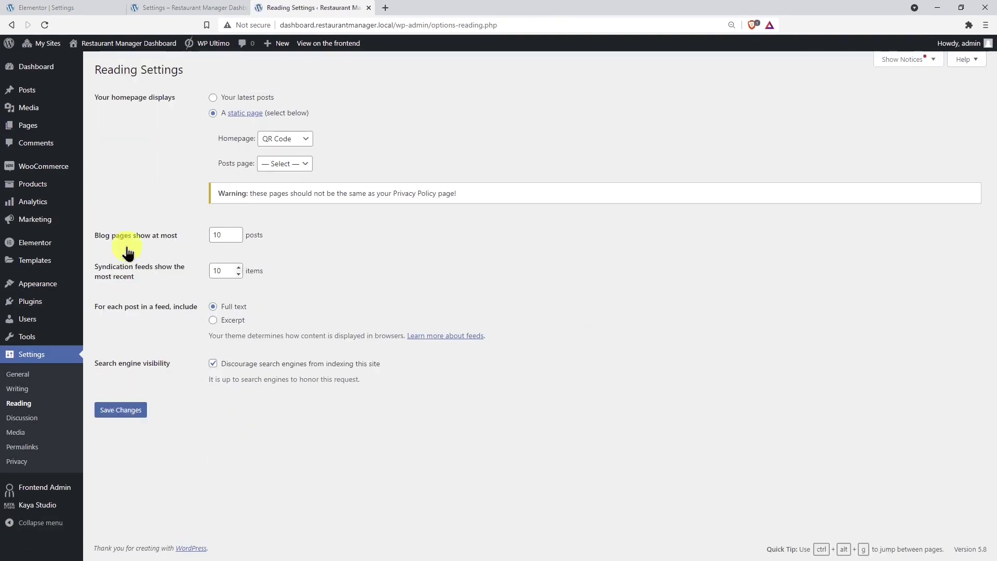
Open the Restaurant Manager Dashboard site's front end in a new browser tab.
right_click(114, 64)
click(123, 69)
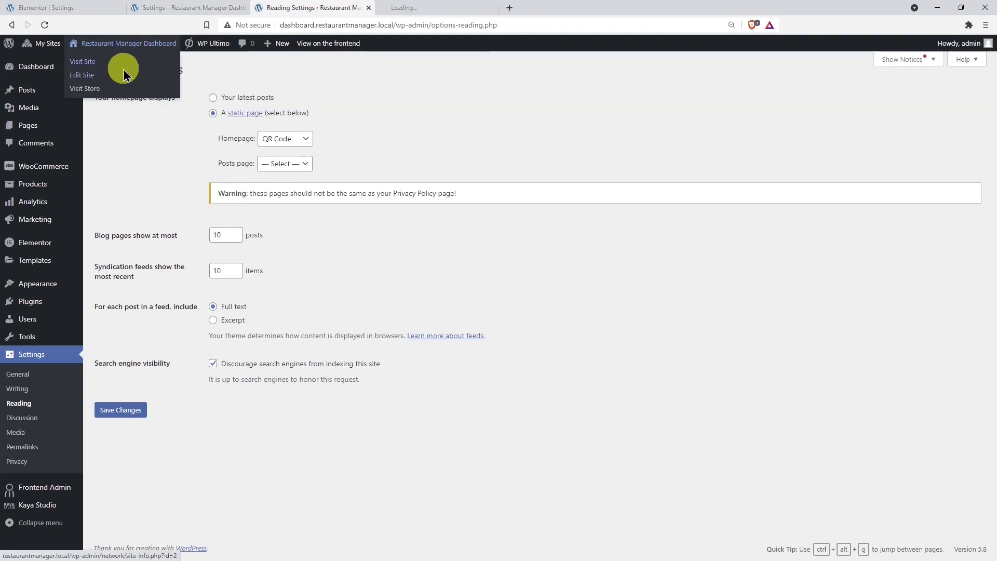